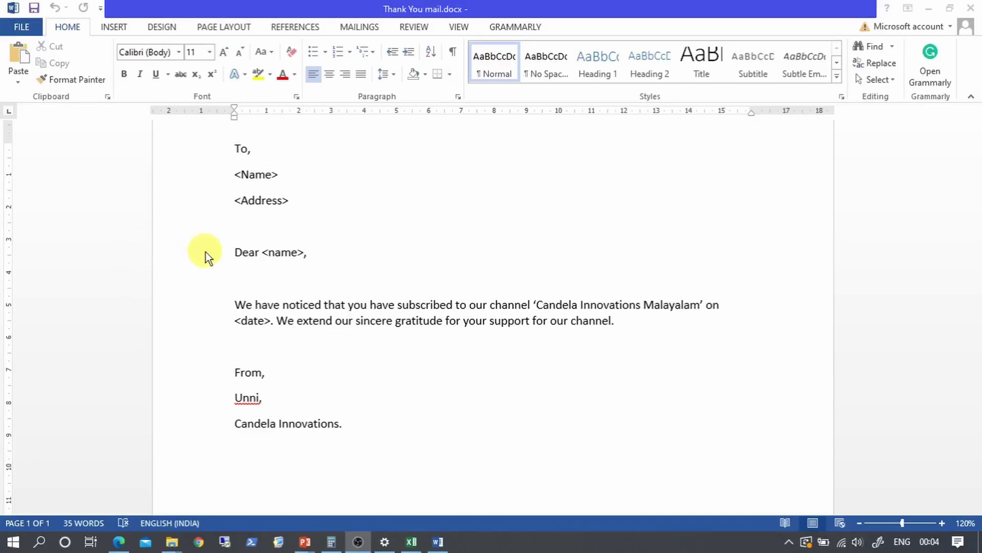
Bring up Name and Address.xlsx from the taskbar alongside the thank-you letter
{"action": "scroll", "coordinate": [206, 252], "scroll_direction": "up", "scroll_amount": 1}
{"action": "scroll", "coordinate": [205, 252], "scroll_direction": "down", "scroll_amount": 1}
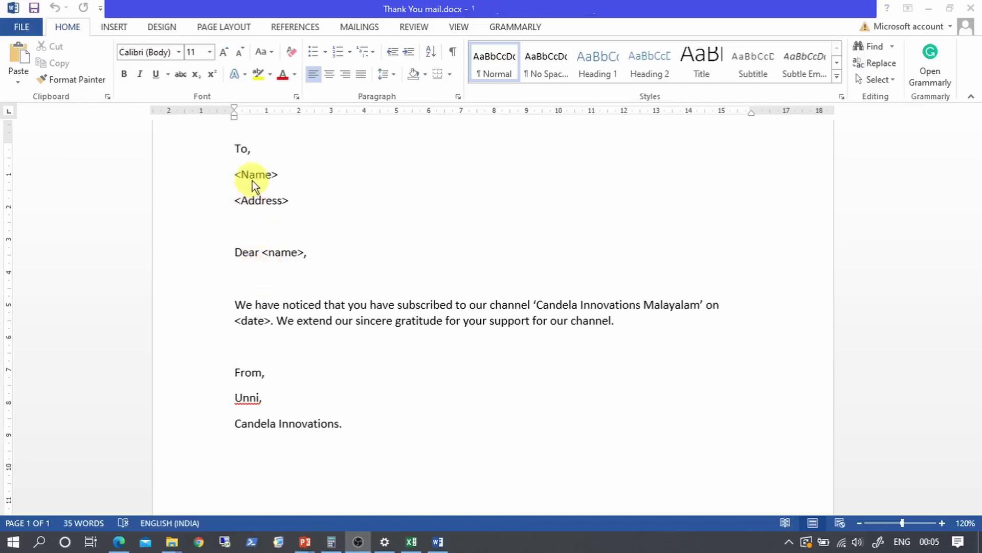
{"action": "left_click", "coordinate": [412, 542]}
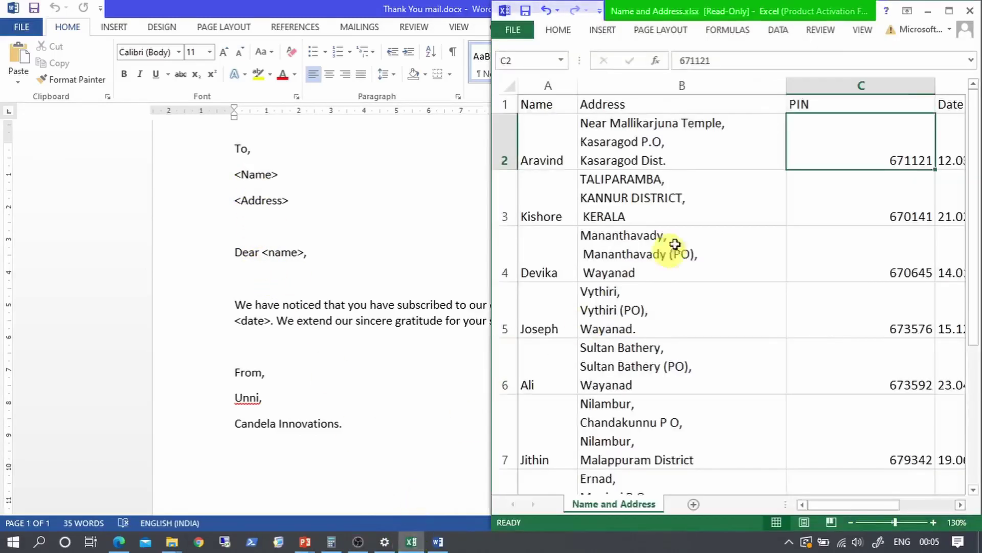
Maximize Excel and point out the Name, Address, PIN and Date of Subscription headers
{"action": "left_click", "coordinate": [949, 11]}
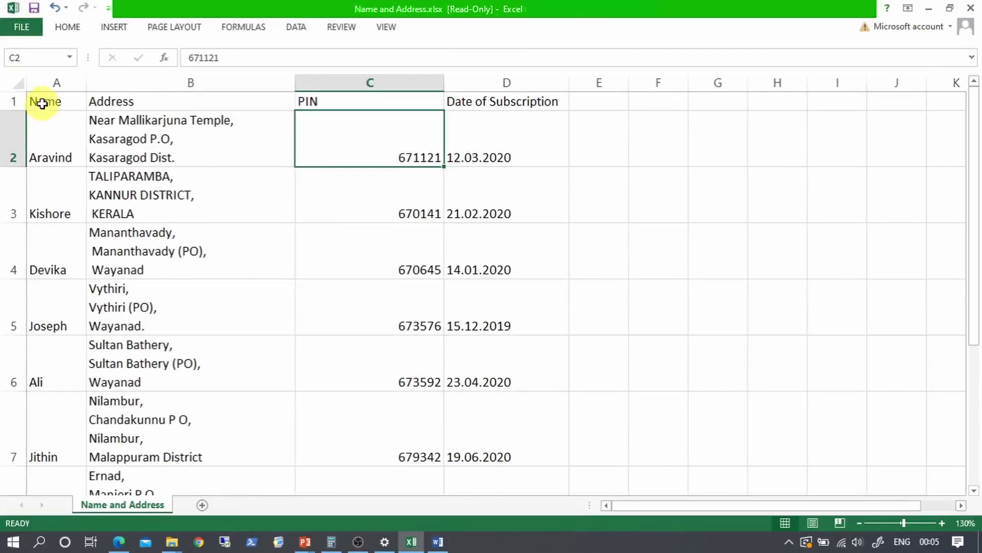
{"action": "left_click", "coordinate": [42, 105]}
{"action": "left_click", "coordinate": [141, 102]}
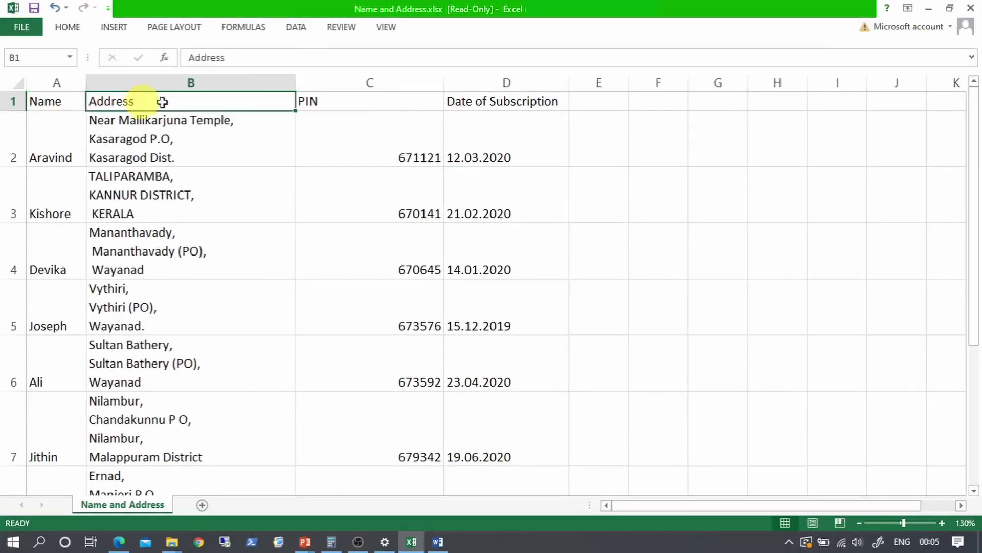
{"action": "left_click", "coordinate": [340, 102]}
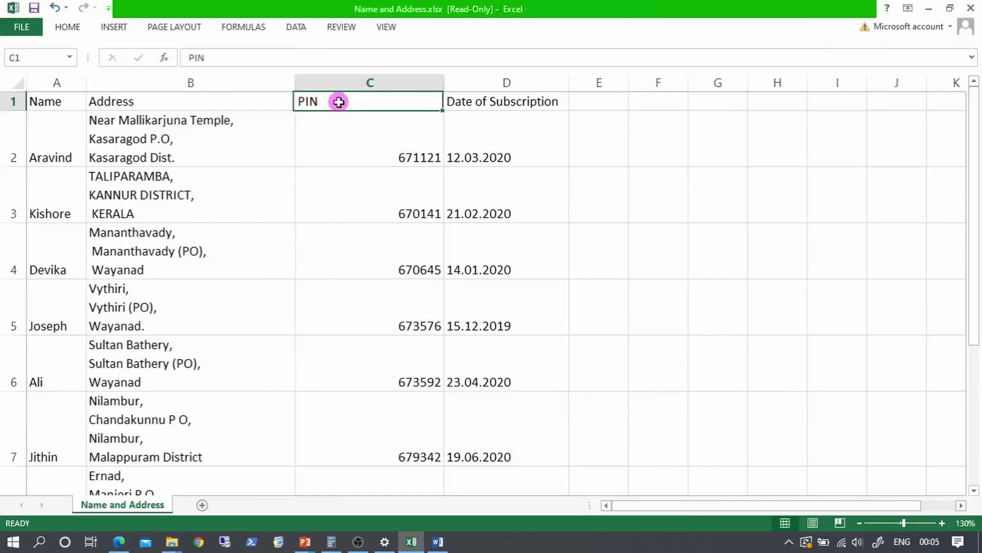
{"action": "left_click", "coordinate": [479, 107]}
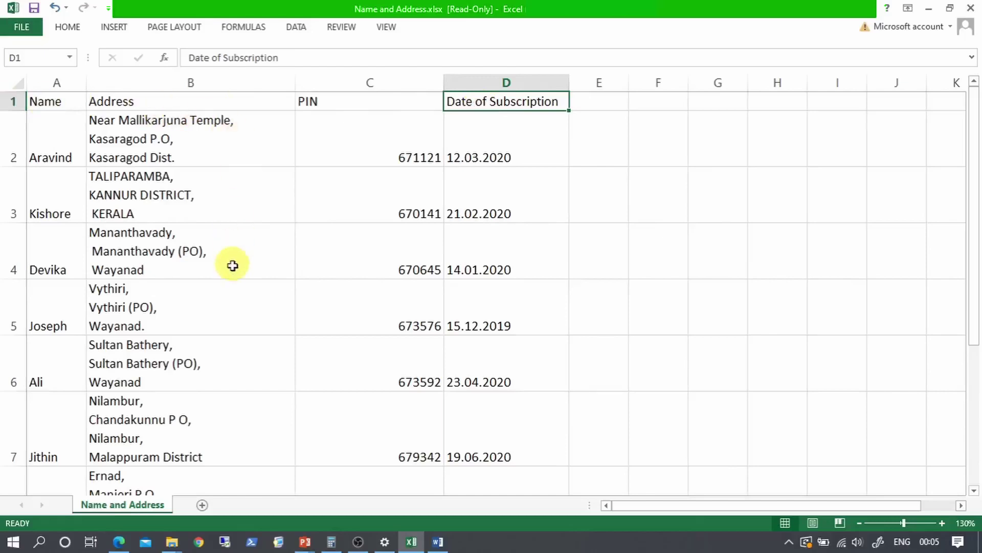
Scroll through the recipient rows, then minimize Excel to return to the Word letter
{"action": "scroll", "coordinate": [239, 277], "scroll_direction": "down", "scroll_amount": 1}
{"action": "scroll", "coordinate": [236, 275], "scroll_direction": "down", "scroll_amount": 1}
{"action": "scroll", "coordinate": [99, 281], "scroll_direction": "up", "scroll_amount": 1}
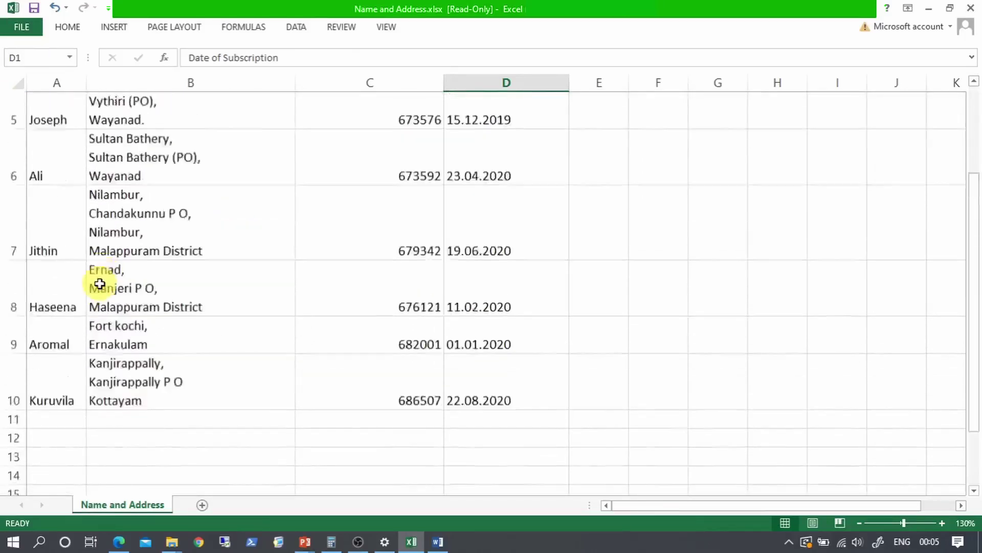
{"action": "scroll", "coordinate": [99, 281], "scroll_direction": "up", "scroll_amount": 1}
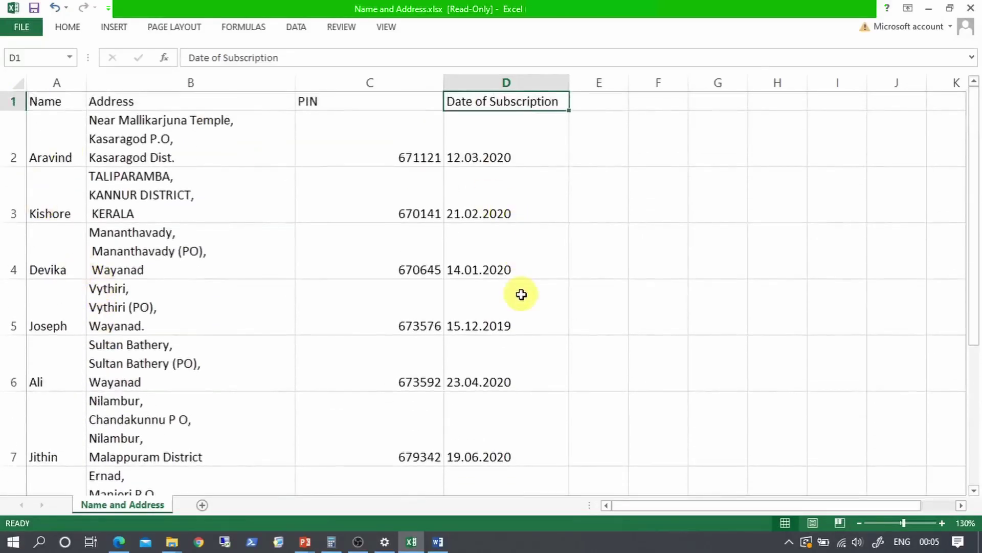
{"action": "left_click", "coordinate": [929, 8]}
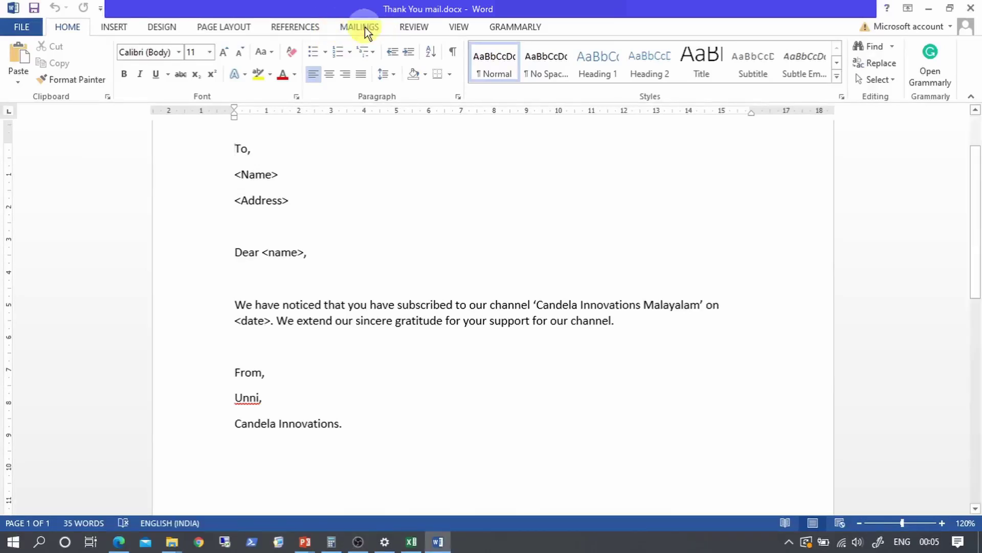
Launch the Step-by-Step Mail Merge Wizard from the Mailings tab's Start Mail Merge menu
{"action": "left_click", "coordinate": [355, 26]}
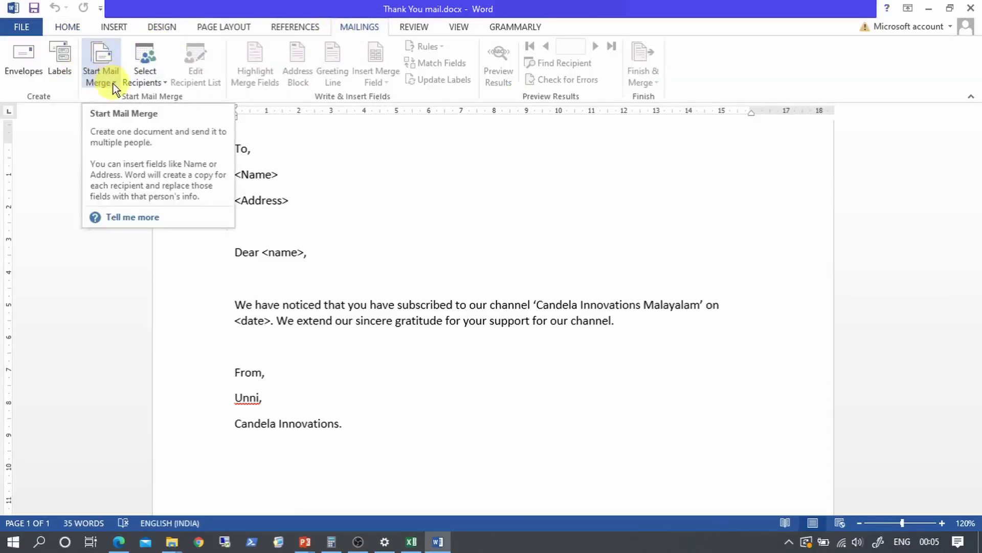
{"action": "left_click", "coordinate": [103, 55]}
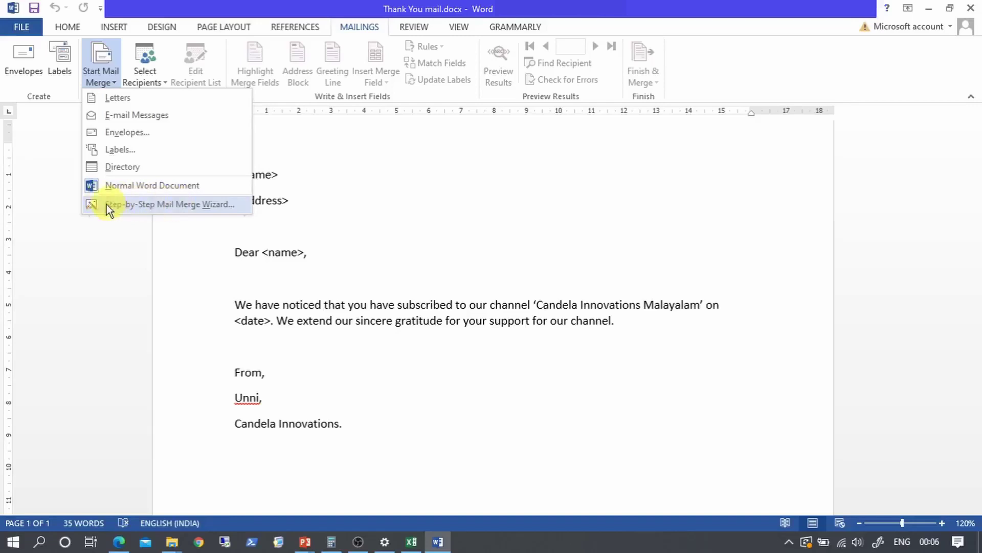
{"action": "left_click", "coordinate": [164, 204]}
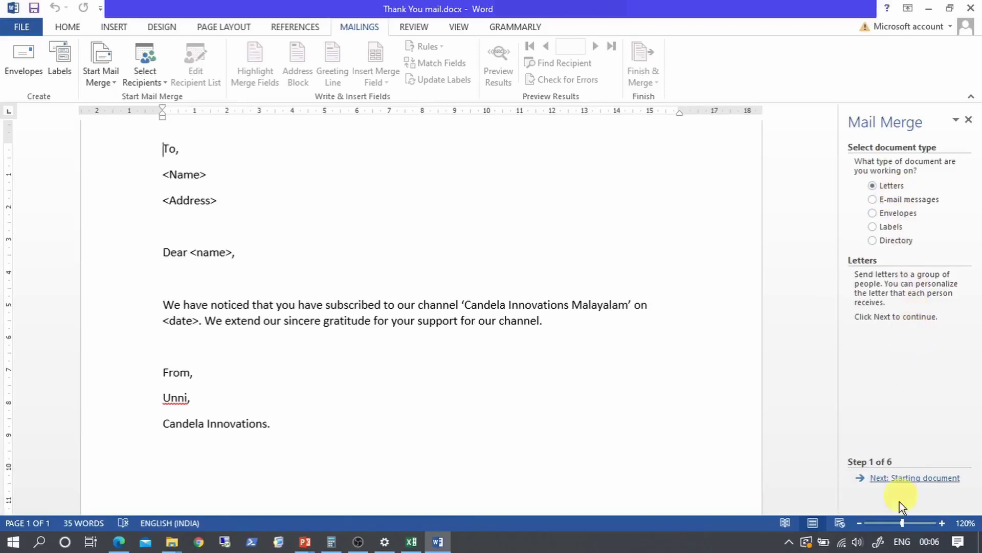
Keep Letters and Use the current document, advancing the wizard to Step 3, Select recipients
{"action": "left_click", "coordinate": [924, 479]}
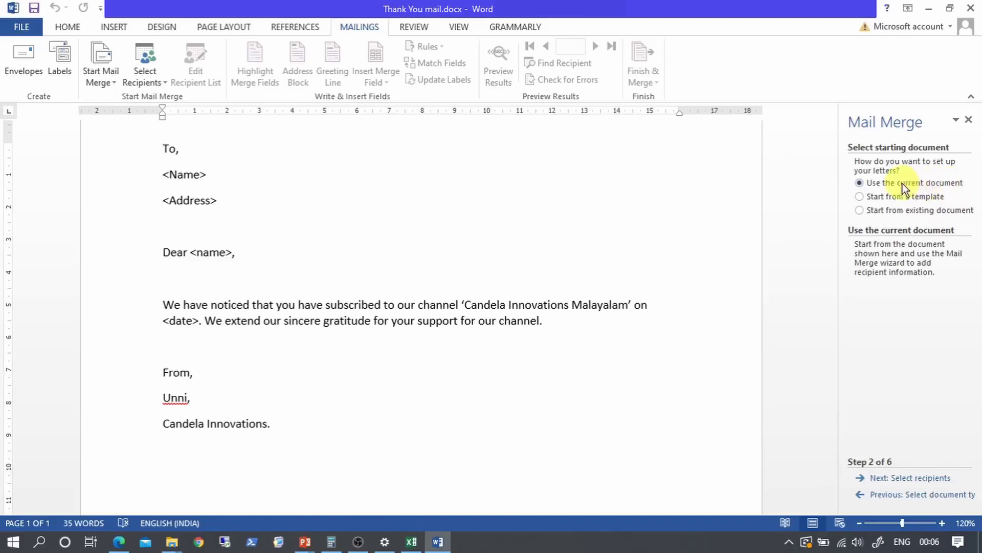
{"action": "left_click", "coordinate": [916, 479]}
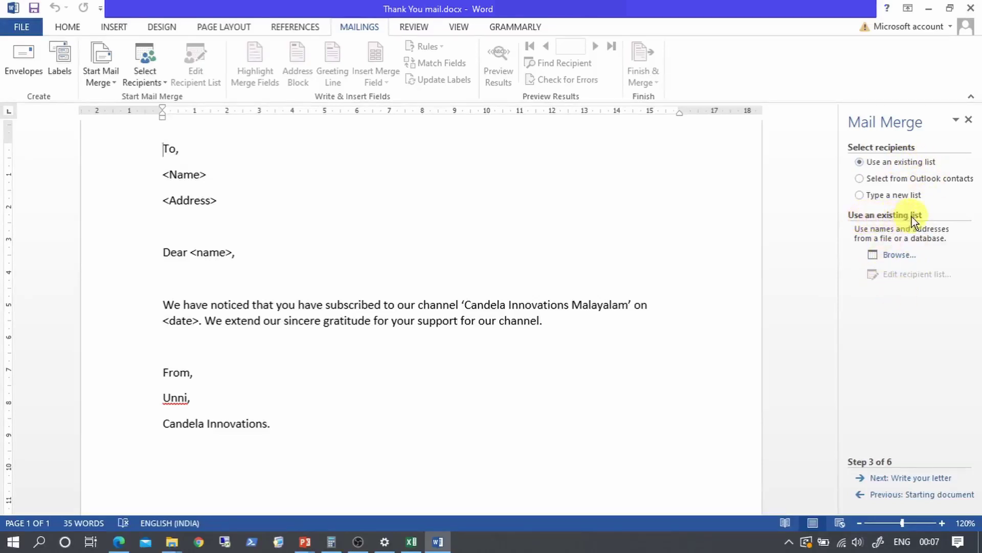
Browse to the Mail Merge folder and open Name and Address.xlsx as the recipient source
{"action": "left_click", "coordinate": [897, 258]}
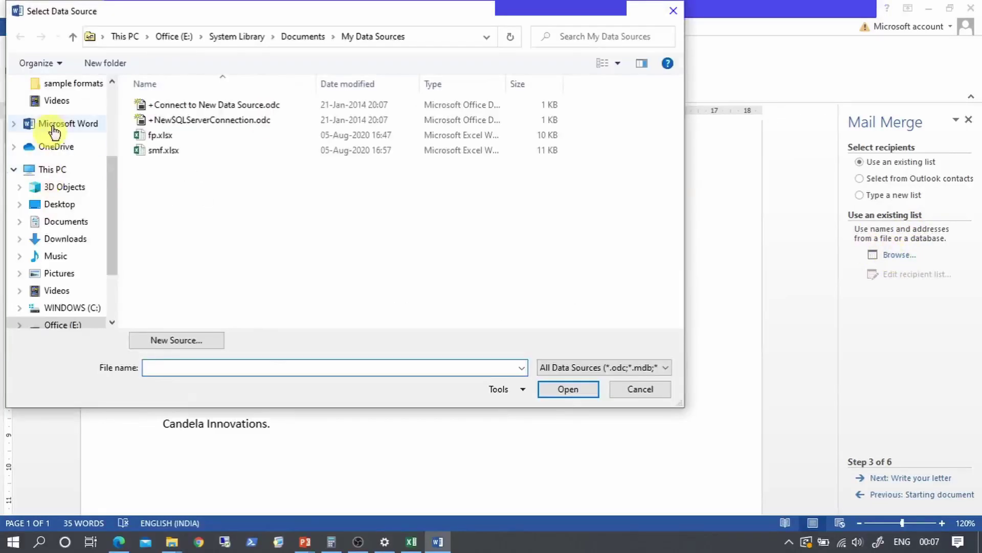
{"action": "left_click_drag", "start_coordinate": [110, 195], "coordinate": [105, 149]}
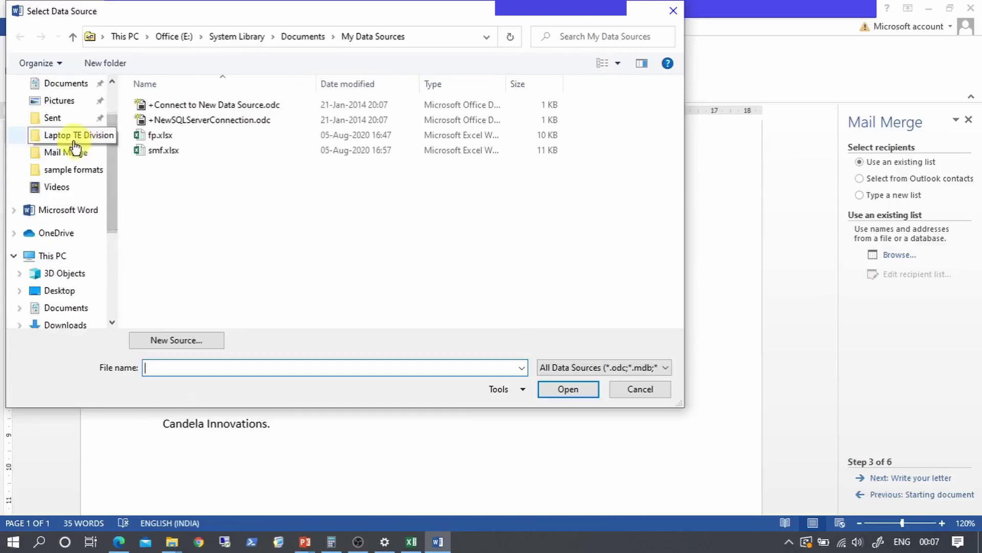
{"action": "left_click", "coordinate": [59, 154]}
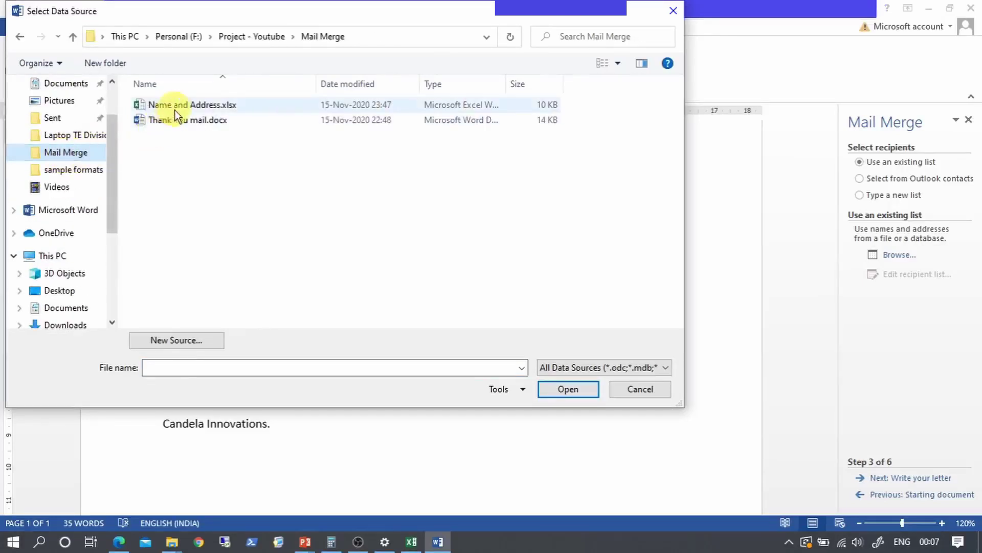
{"action": "double_click", "coordinate": [179, 106]}
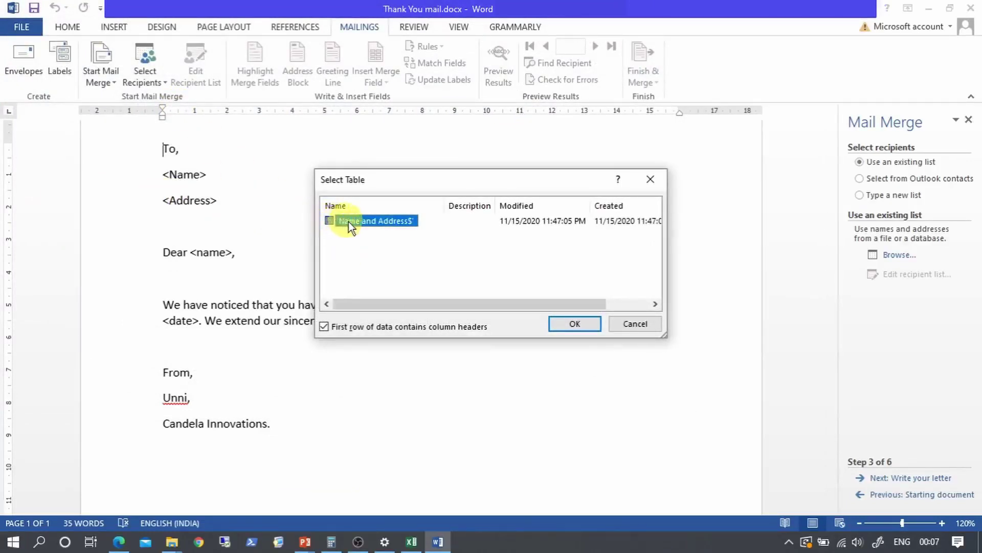
{"action": "left_click", "coordinate": [411, 541]}
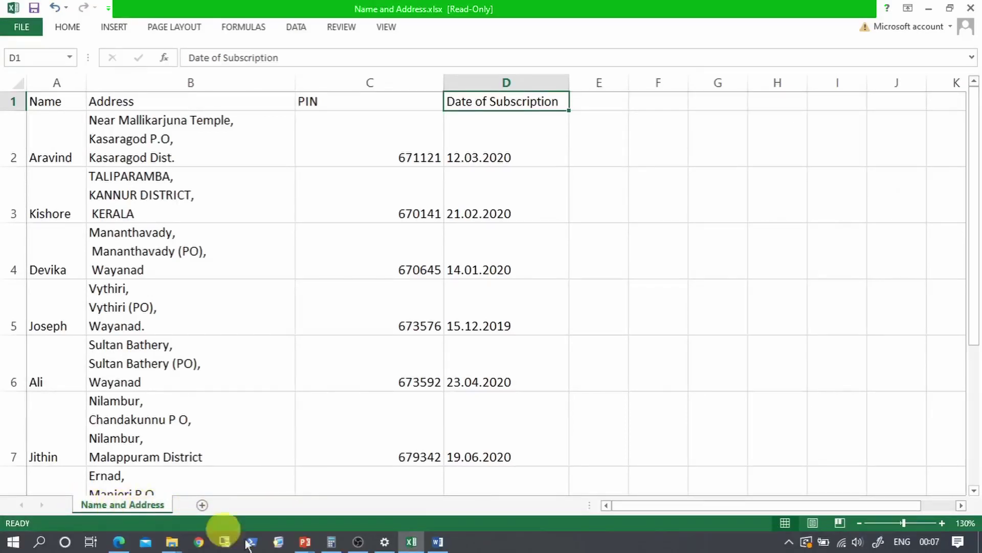
{"action": "left_click", "coordinate": [437, 542]}
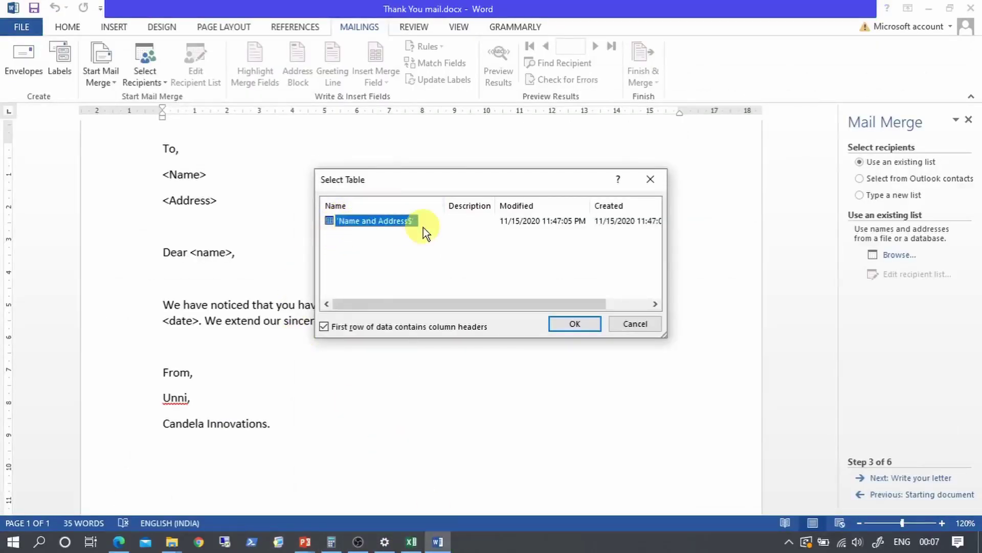
{"action": "left_click", "coordinate": [411, 542]}
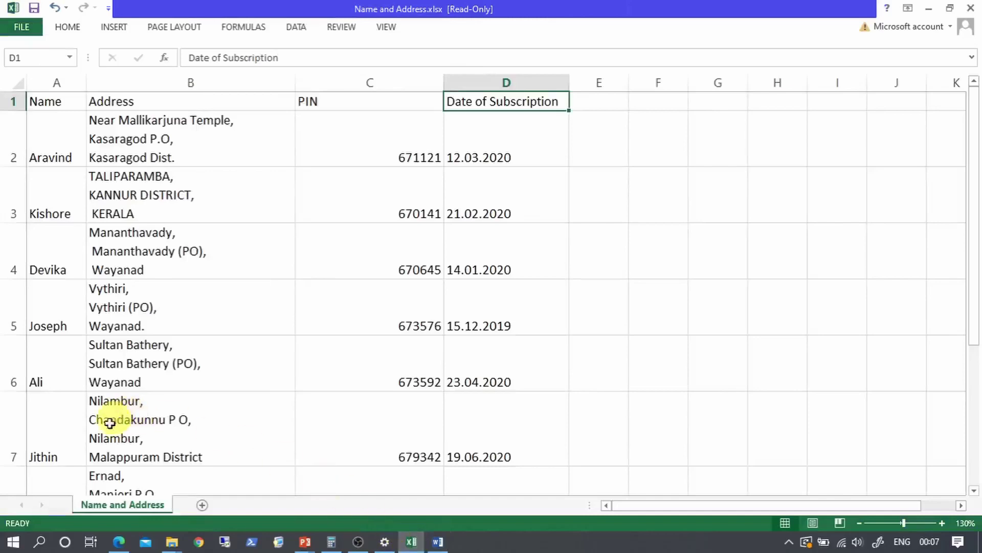
{"action": "left_click", "coordinate": [436, 541]}
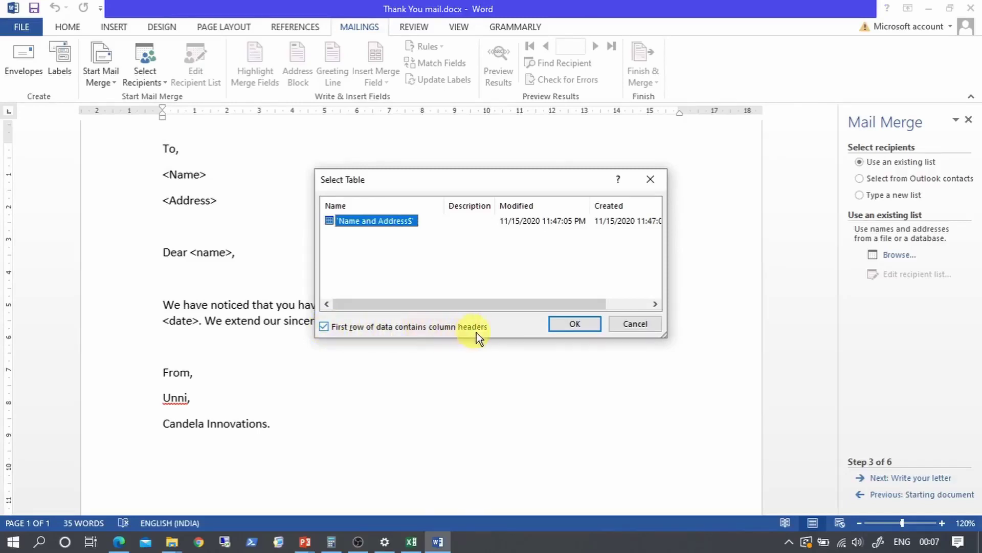
{"action": "left_click", "coordinate": [411, 541]}
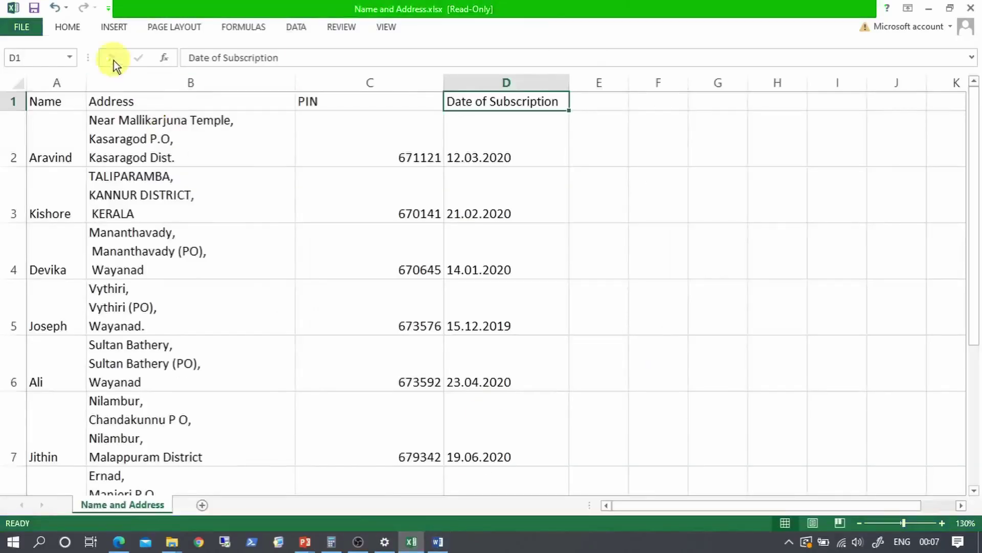
{"action": "left_click", "coordinate": [47, 101]}
{"action": "left_click", "coordinate": [130, 106]}
{"action": "left_click", "coordinate": [309, 105]}
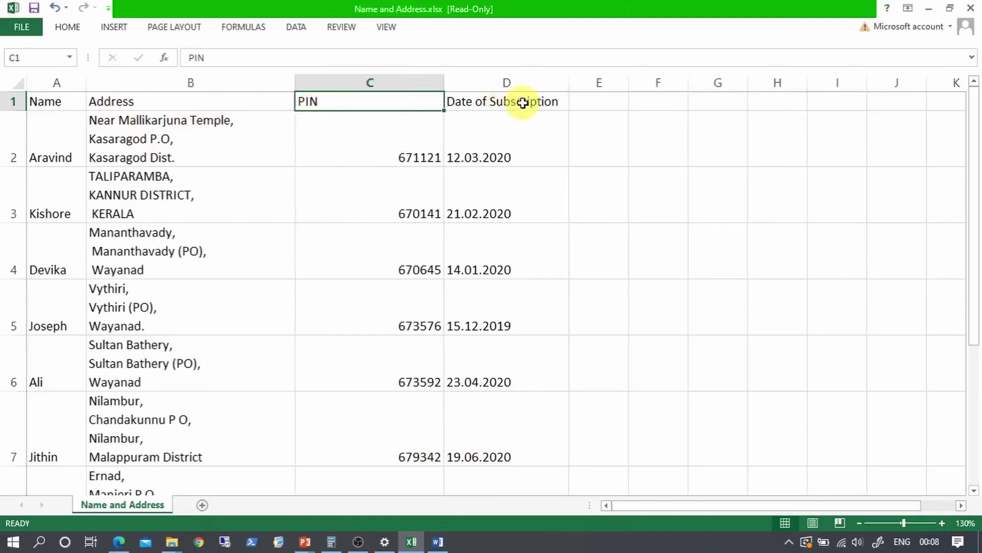
{"action": "left_click", "coordinate": [524, 101]}
{"action": "left_click", "coordinate": [438, 542]}
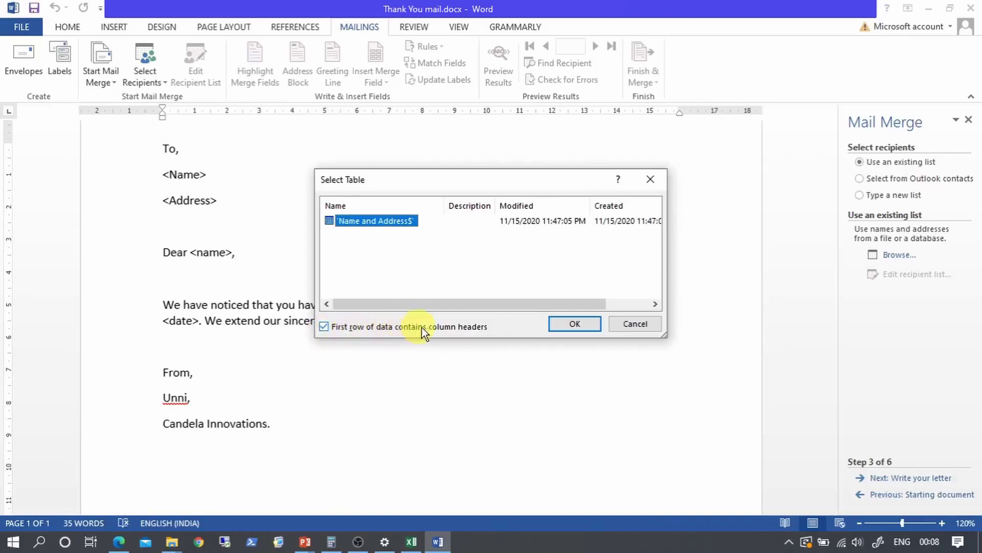
Confirm the 'Name and Address$' sheet and compare its columns against the Excel headers
{"action": "left_click", "coordinate": [569, 326]}
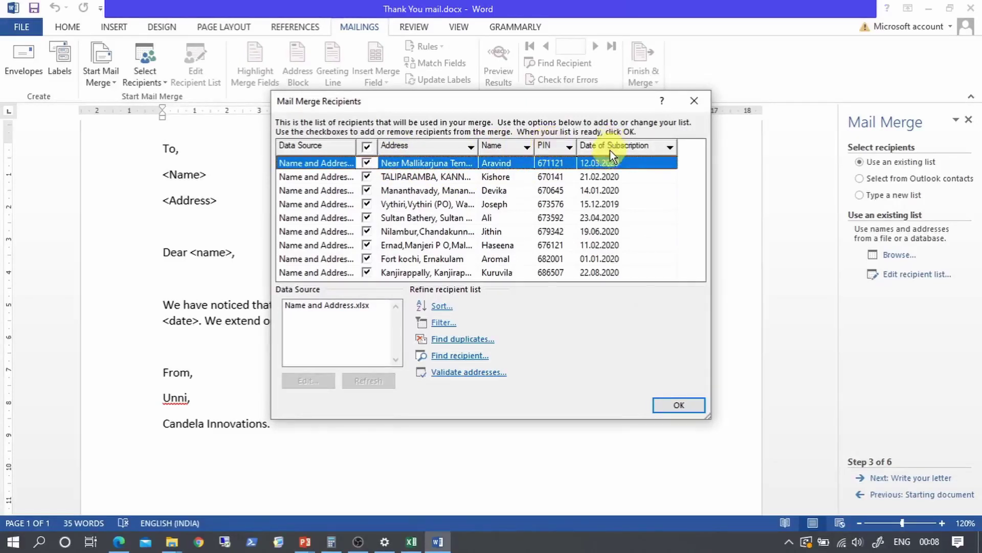
{"action": "left_click", "coordinate": [411, 541]}
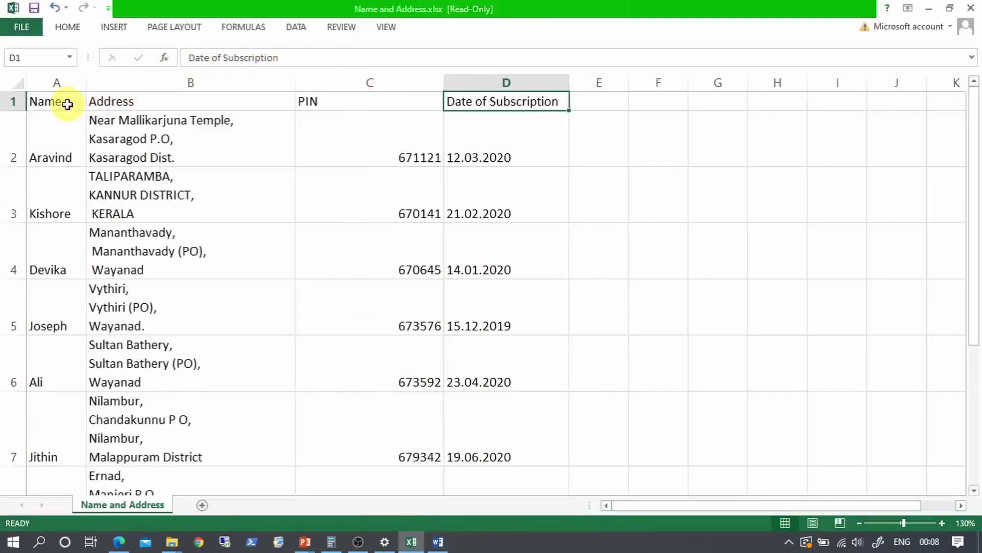
{"action": "left_click", "coordinate": [101, 103]}
{"action": "left_click", "coordinate": [30, 102]}
{"action": "left_click", "coordinate": [365, 106]}
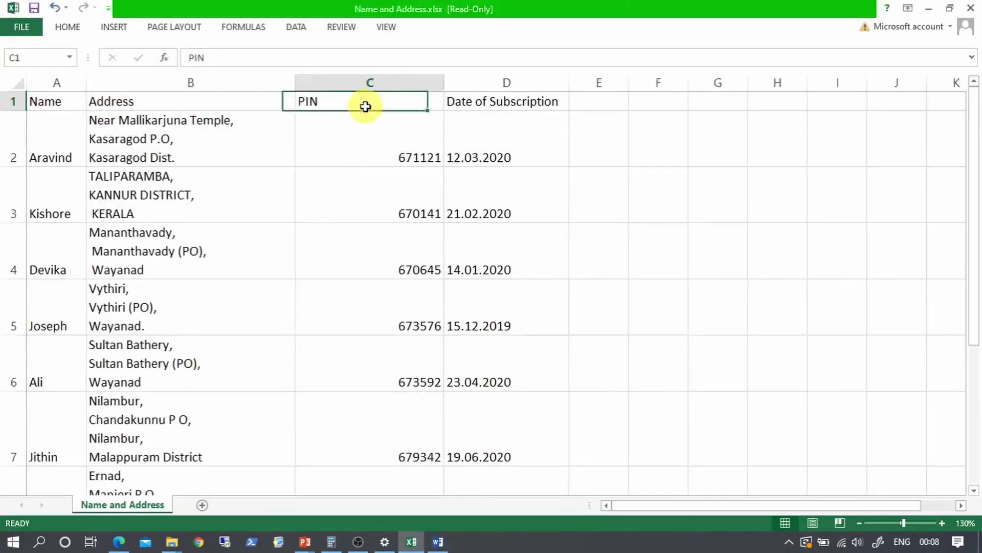
{"action": "left_click", "coordinate": [500, 102]}
{"action": "left_click", "coordinate": [439, 543]}
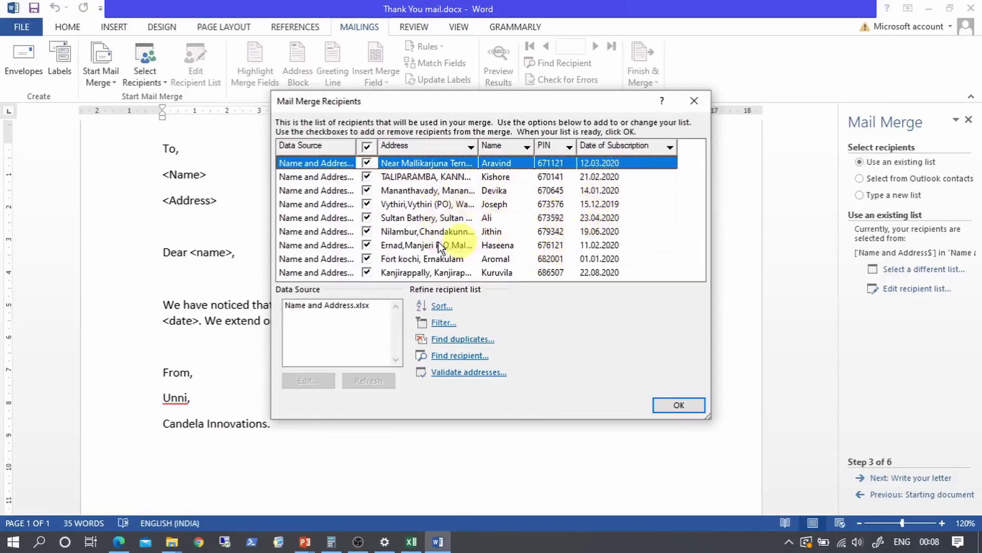
Keep all nine recipients checked in the Mail Merge Recipients list and accept it
{"action": "left_click", "coordinate": [366, 177]}
{"action": "left_click", "coordinate": [367, 190]}
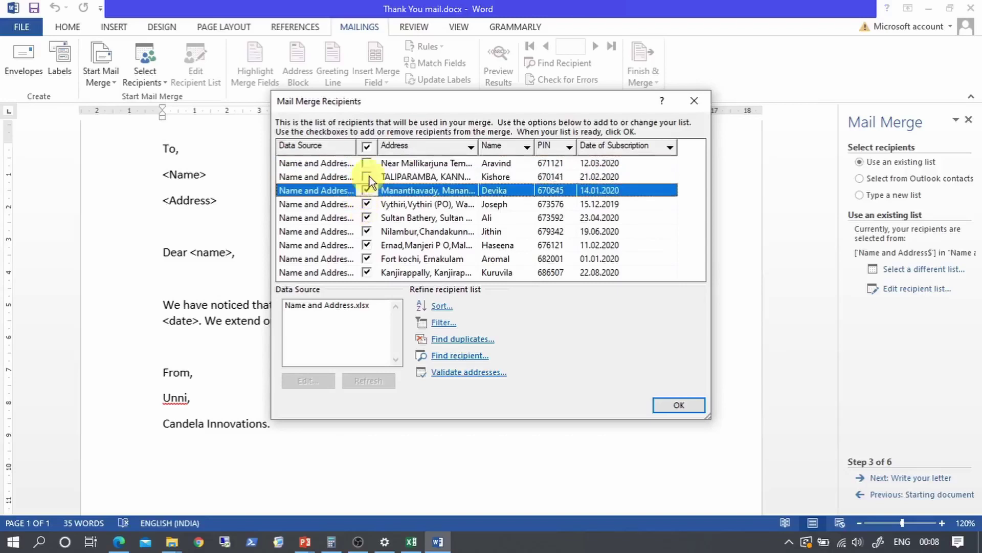
{"action": "left_click", "coordinate": [367, 176]}
{"action": "left_click", "coordinate": [366, 163]}
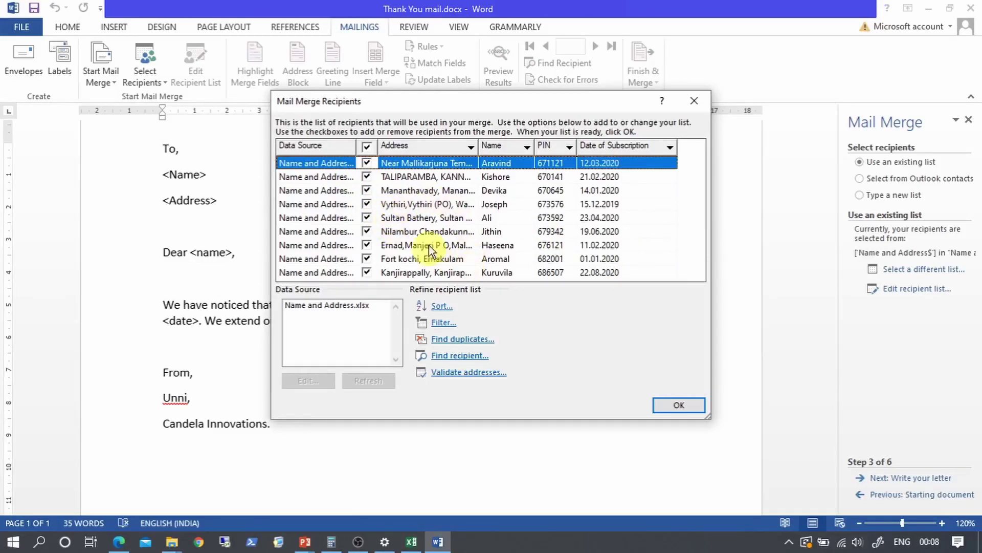
{"action": "left_click", "coordinate": [679, 406]}
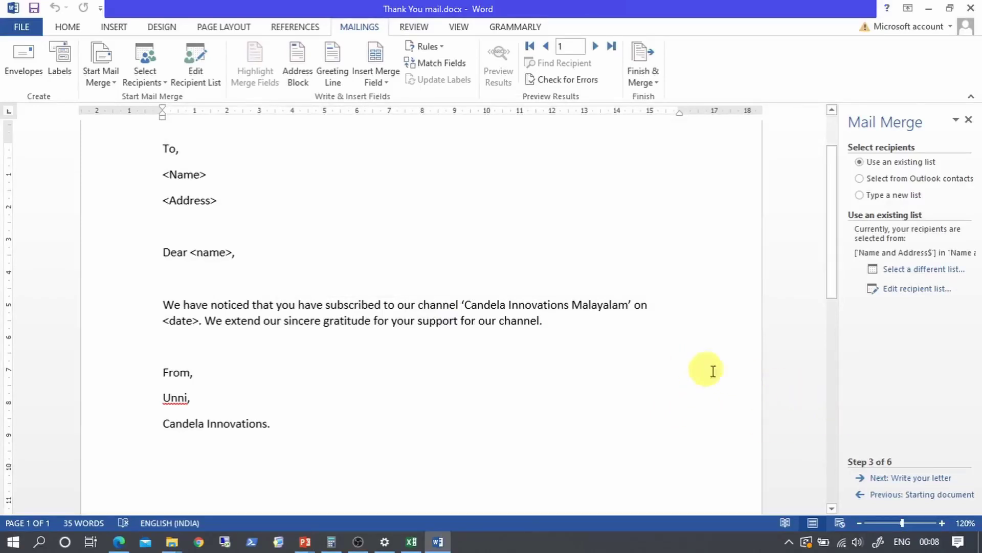
Advance to Step 4, Write your letter, and delete the <Name> and <Address> placeholders under 'To,'
{"action": "left_click", "coordinate": [899, 478]}
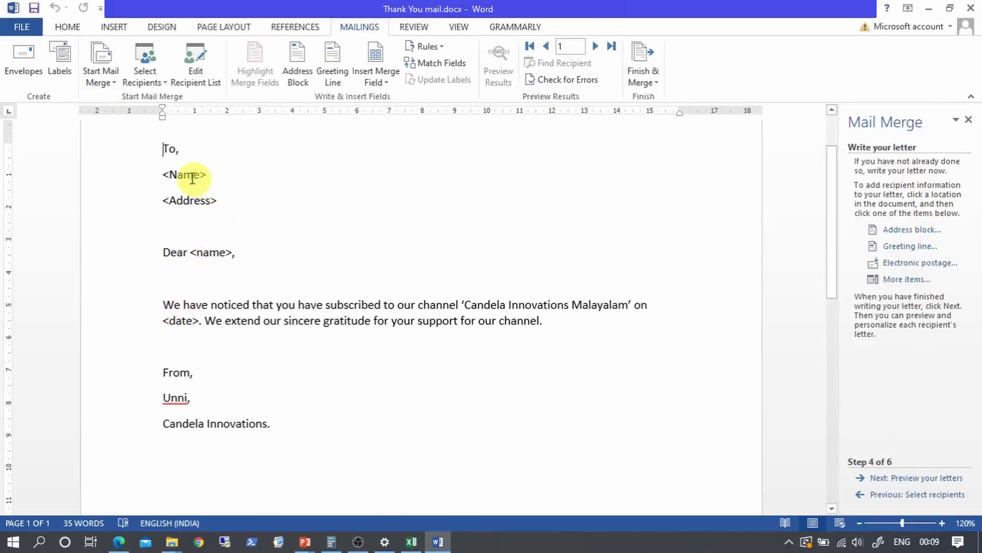
{"action": "left_click", "coordinate": [192, 152]}
{"action": "mouse_move", "coordinate": [164, 176]}
{"action": "left_mouse_down"}
{"action": "mouse_move", "coordinate": [218, 182]}
{"action": "mouse_move", "coordinate": [169, 176]}
{"action": "left_mouse_up"}
{"action": "key", "text": "Delete"}
{"action": "key", "text": "Delete"}
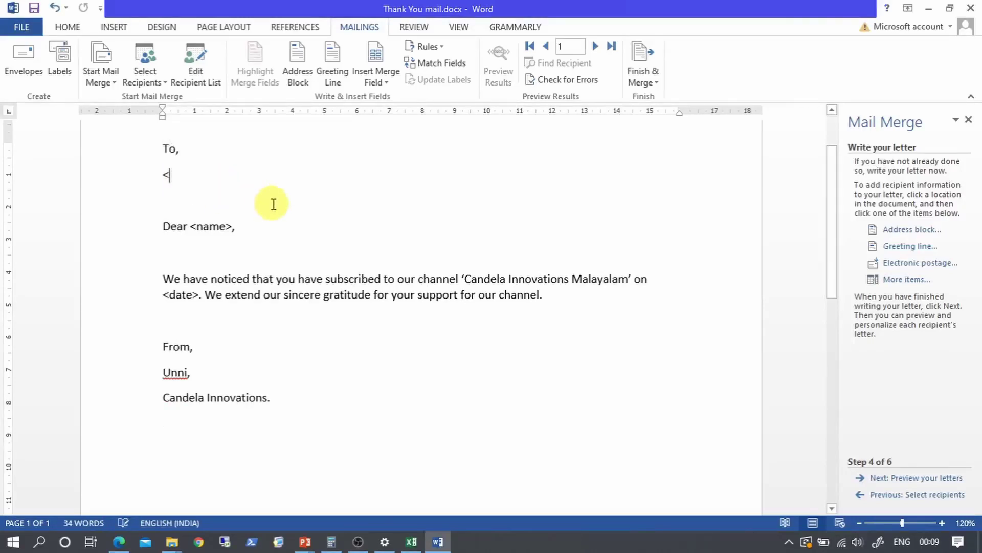
{"action": "key", "text": "BackSpace"}
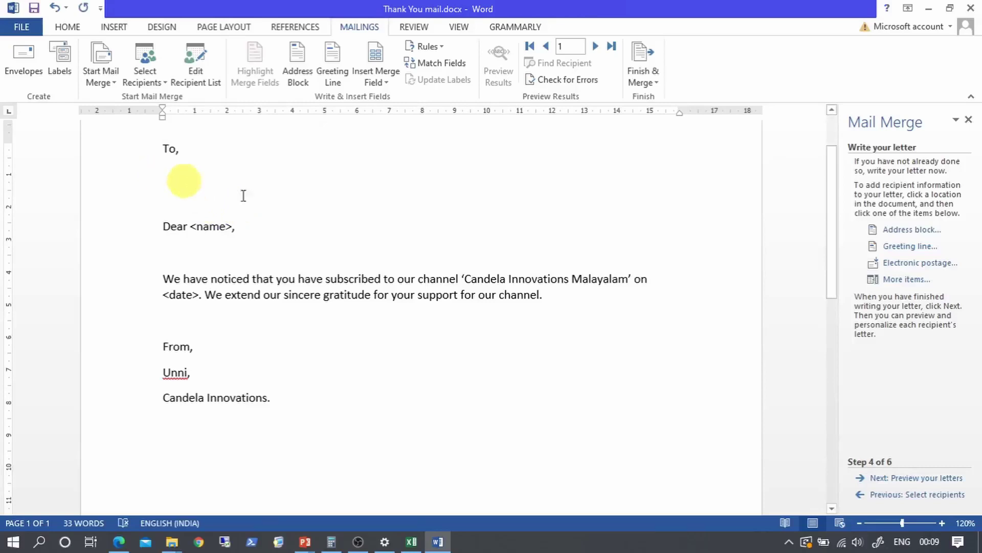
Insert the Name merge field under 'To,' and start a new line below it
{"action": "left_click", "coordinate": [905, 280]}
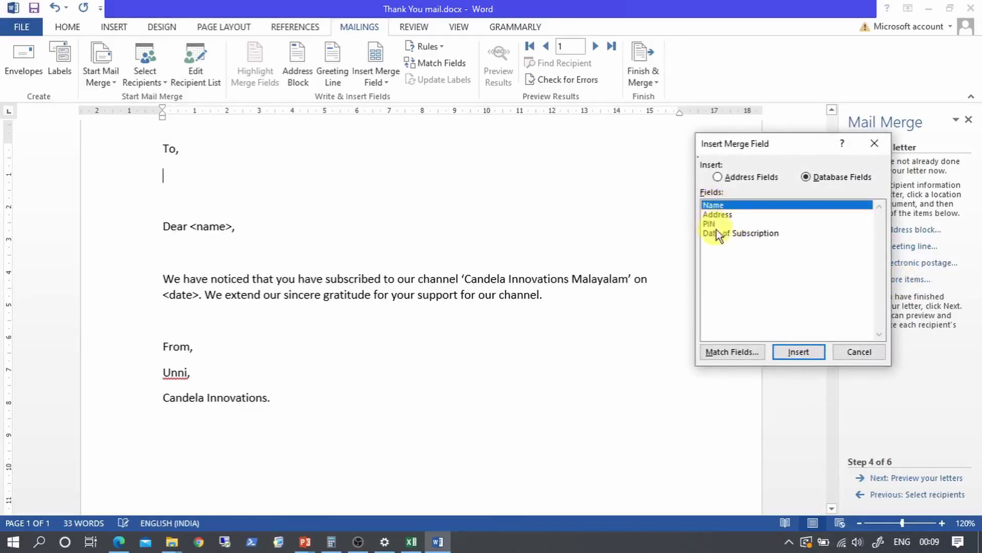
{"action": "left_click", "coordinate": [411, 541]}
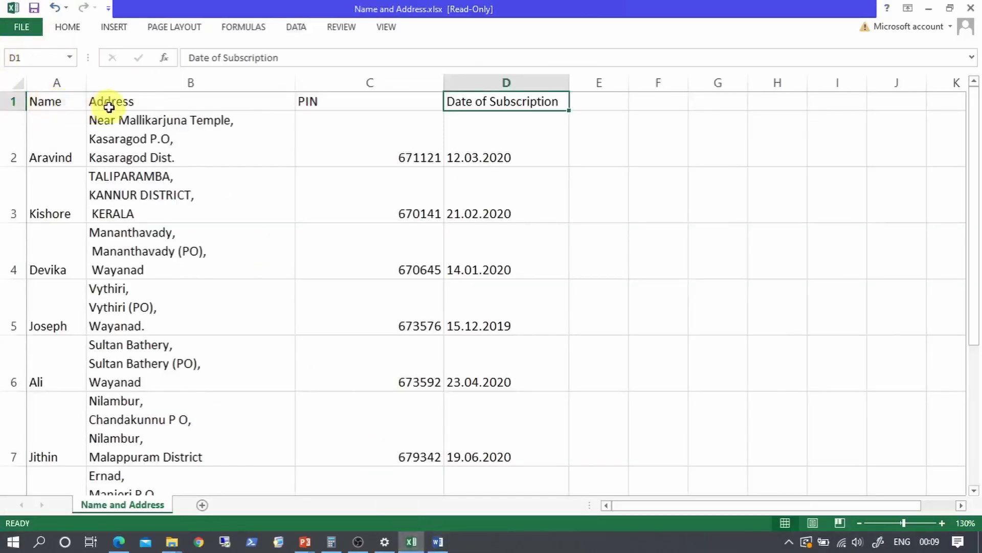
{"action": "left_click", "coordinate": [439, 541]}
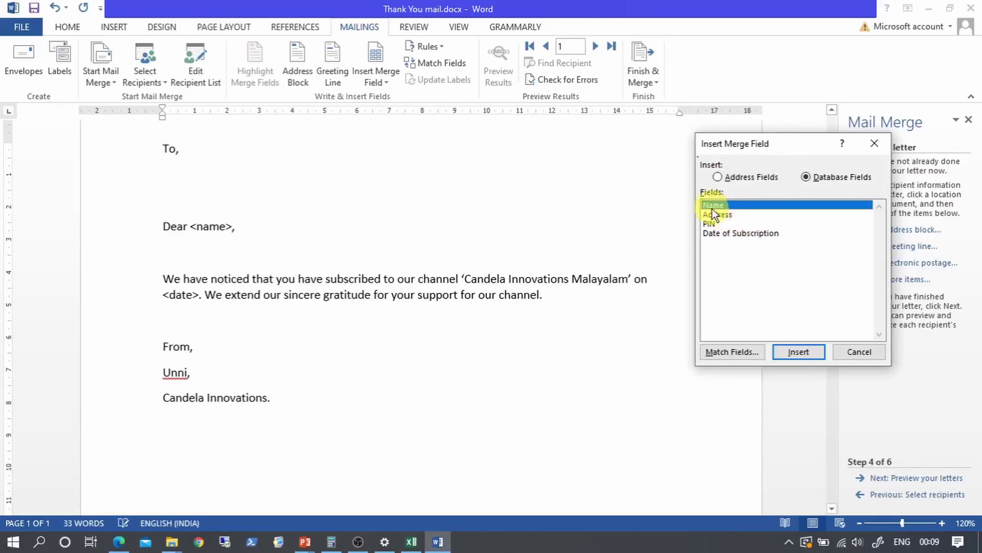
{"action": "left_click", "coordinate": [796, 353]}
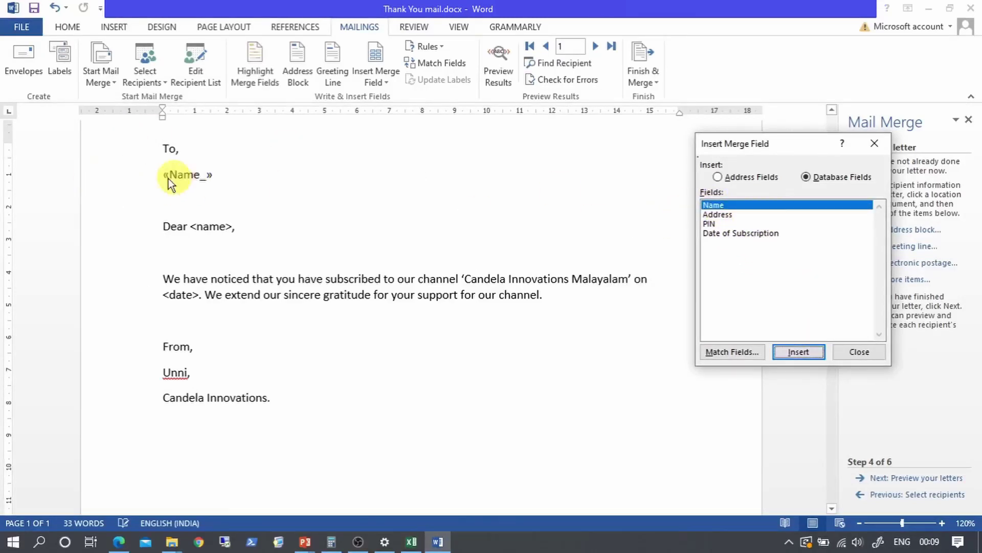
{"action": "left_click", "coordinate": [860, 352]}
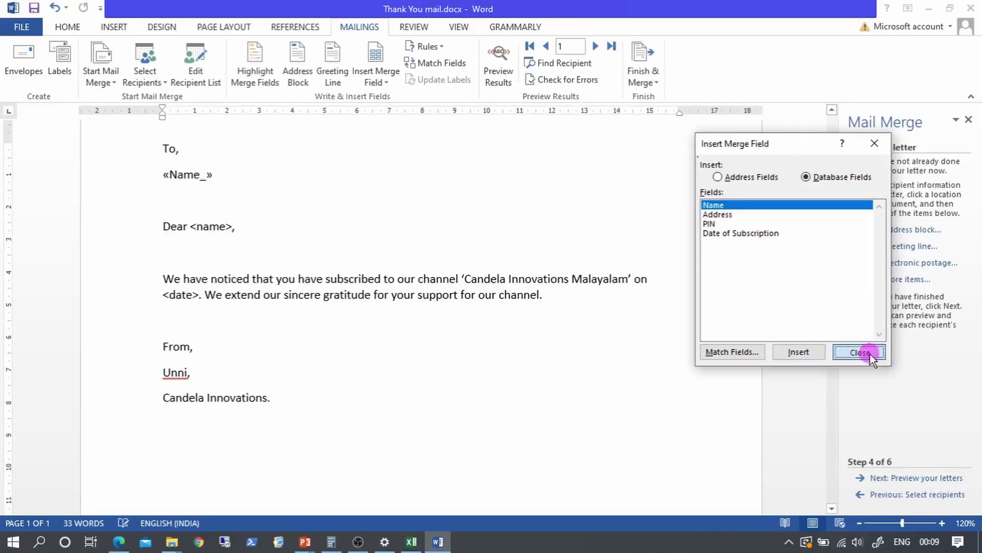
{"action": "key", "text": "Return"}
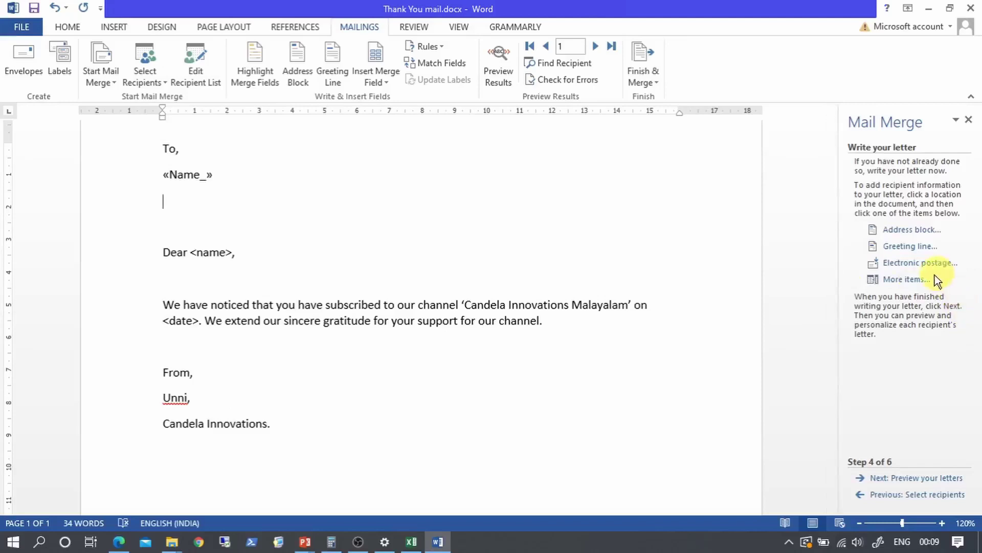
Insert the Address, PIN and Date of Subscription merge fields on the next line
{"action": "left_click", "coordinate": [913, 281]}
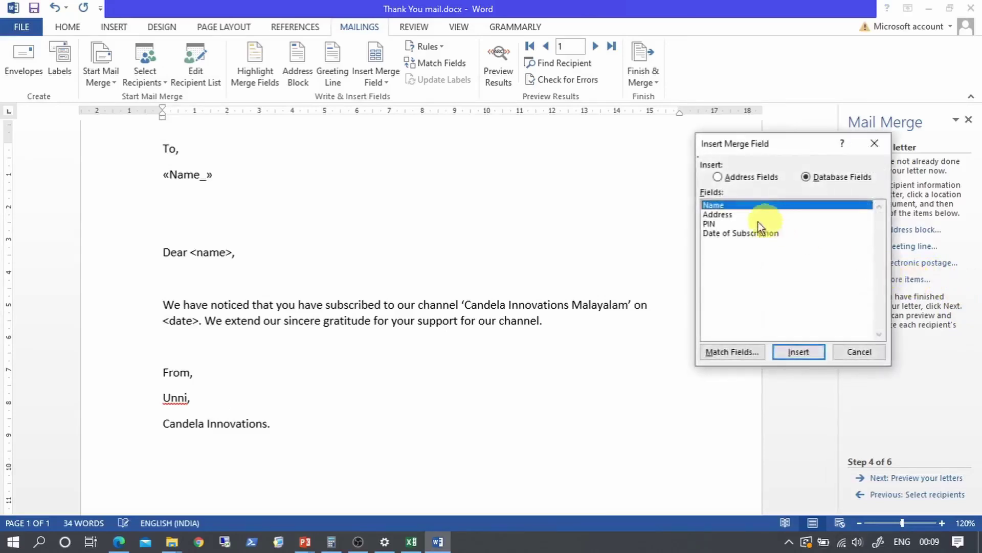
{"action": "left_click", "coordinate": [719, 214]}
{"action": "left_click", "coordinate": [799, 352]}
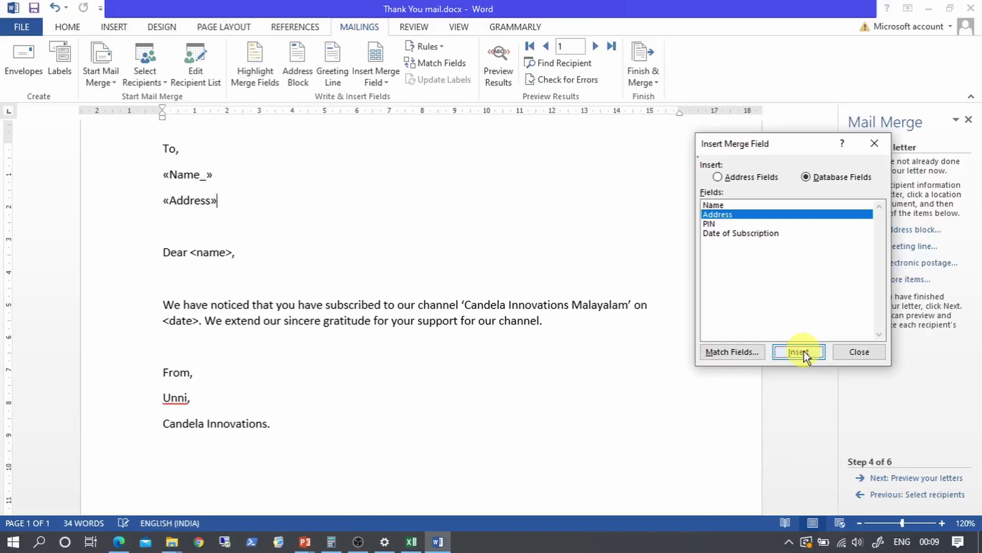
{"action": "left_click", "coordinate": [707, 224]}
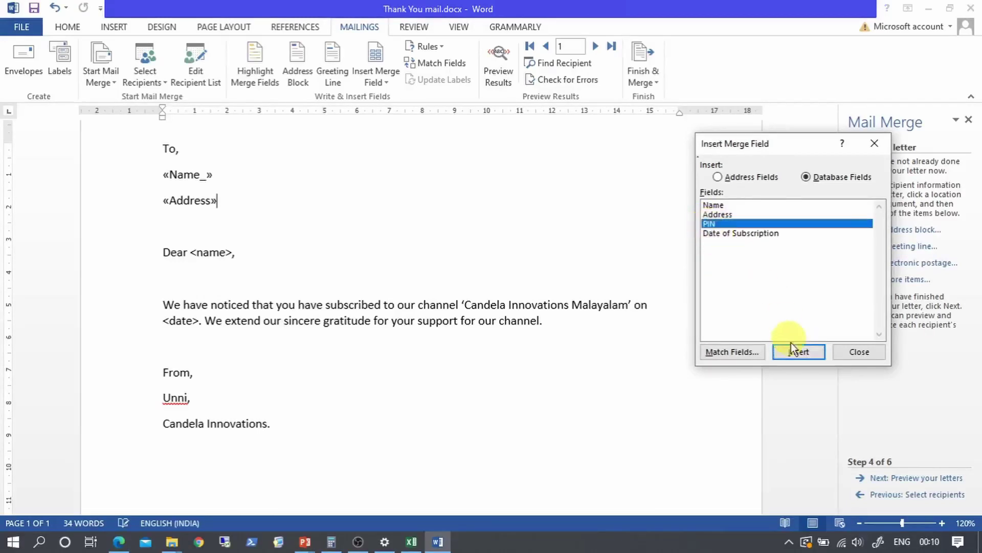
{"action": "left_click", "coordinate": [793, 351]}
{"action": "left_click", "coordinate": [741, 233]}
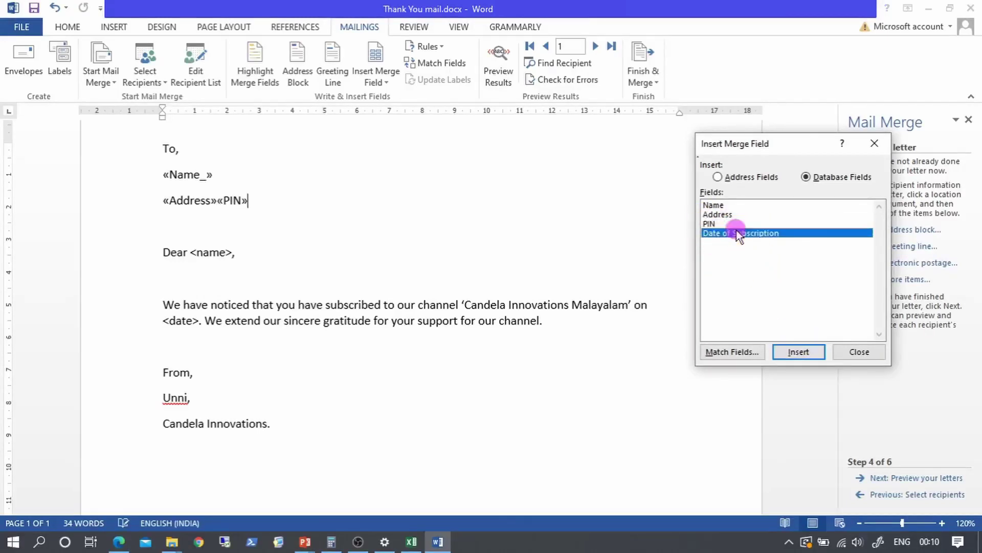
{"action": "left_click", "coordinate": [804, 351]}
{"action": "left_click", "coordinate": [874, 355]}
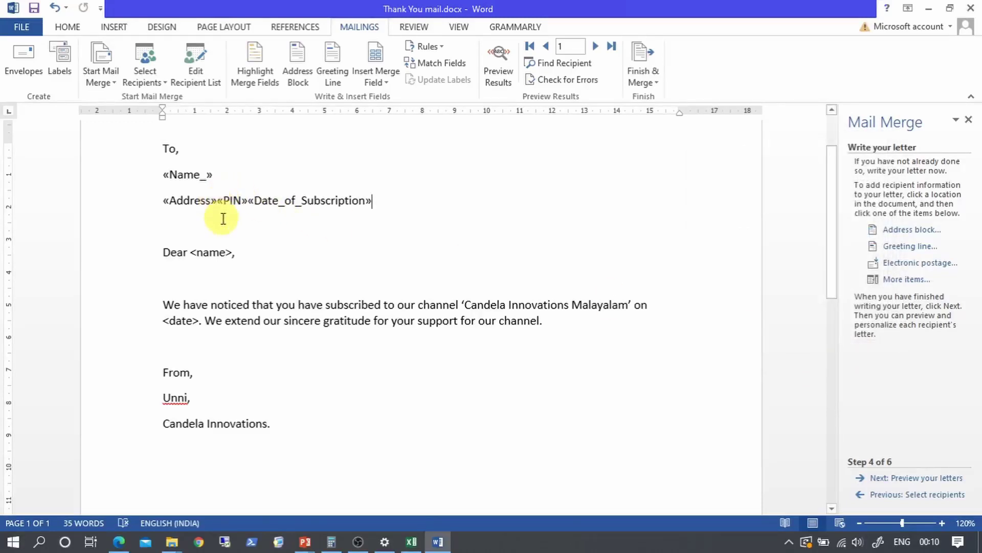
Move the «PIN» field onto its own line below «Address»
{"action": "scroll", "coordinate": [221, 216], "scroll_direction": "up", "scroll_amount": 1, "text": "ctrl"}
{"action": "scroll", "coordinate": [223, 218], "scroll_direction": "up", "scroll_amount": 3, "text": "ctrl"}
{"action": "scroll", "coordinate": [223, 218], "scroll_direction": "up", "scroll_amount": 3, "text": "ctrl"}
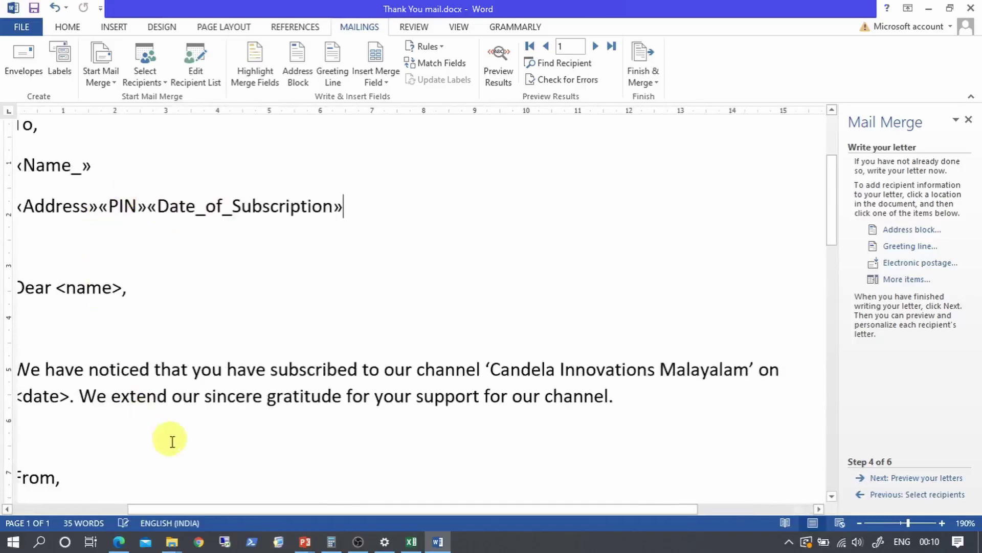
{"action": "left_click_drag", "start_coordinate": [210, 513], "coordinate": [131, 508]}
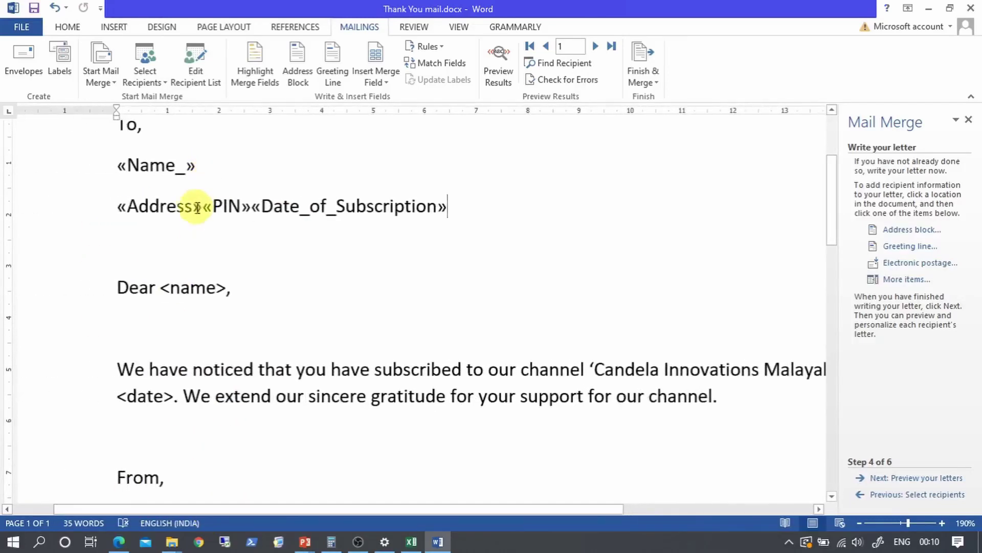
{"action": "left_click", "coordinate": [204, 210]}
{"action": "left_click", "coordinate": [204, 210]}
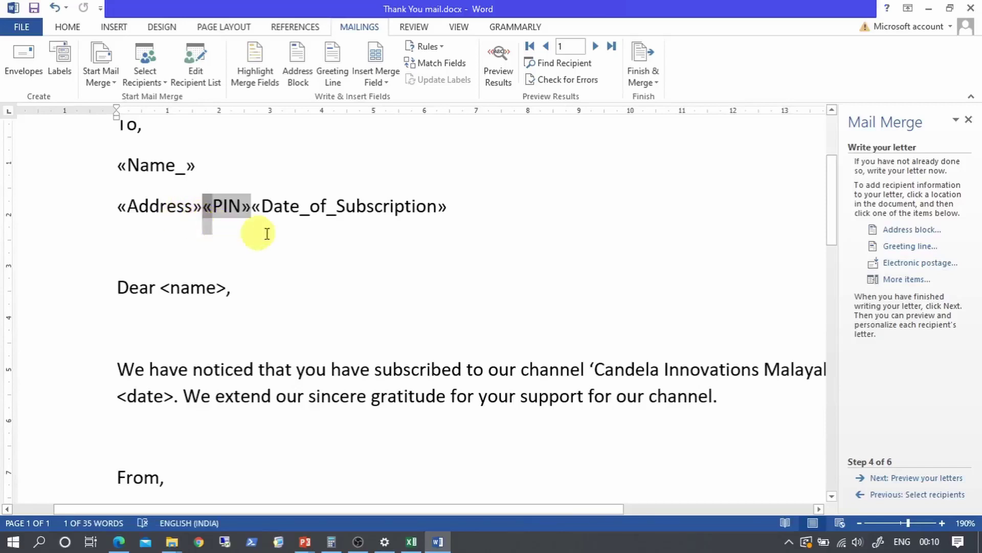
{"action": "left_click", "coordinate": [235, 242]}
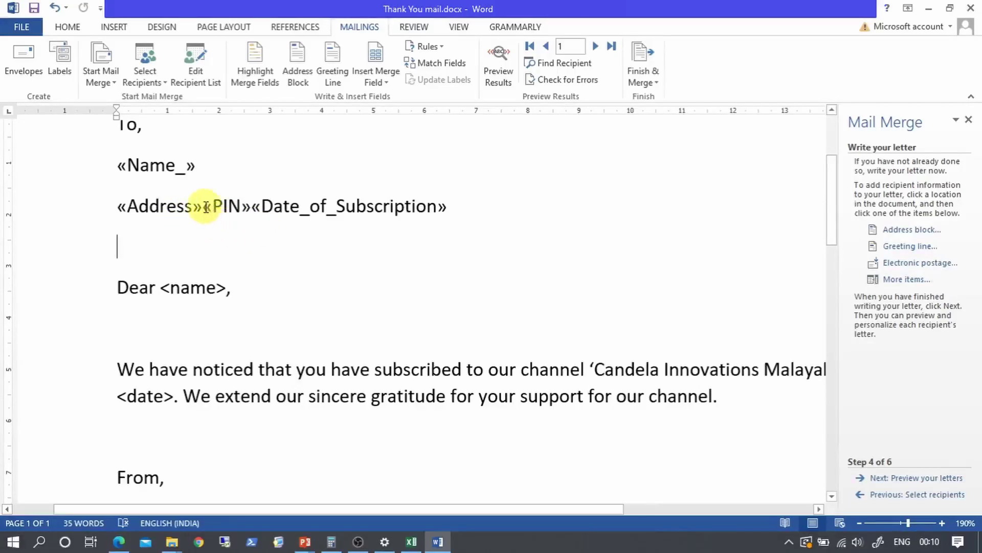
{"action": "left_click", "coordinate": [203, 206]}
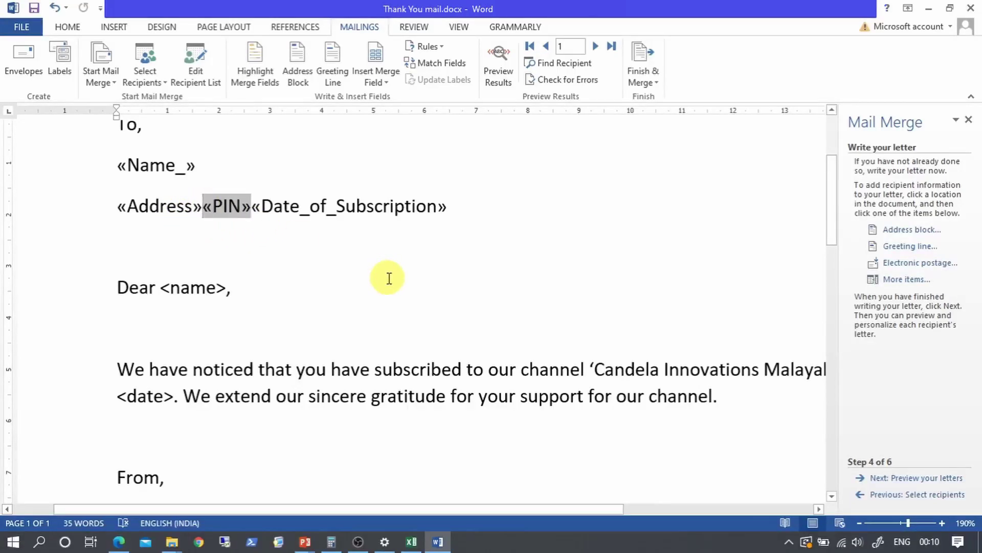
{"action": "key", "text": "Return"}
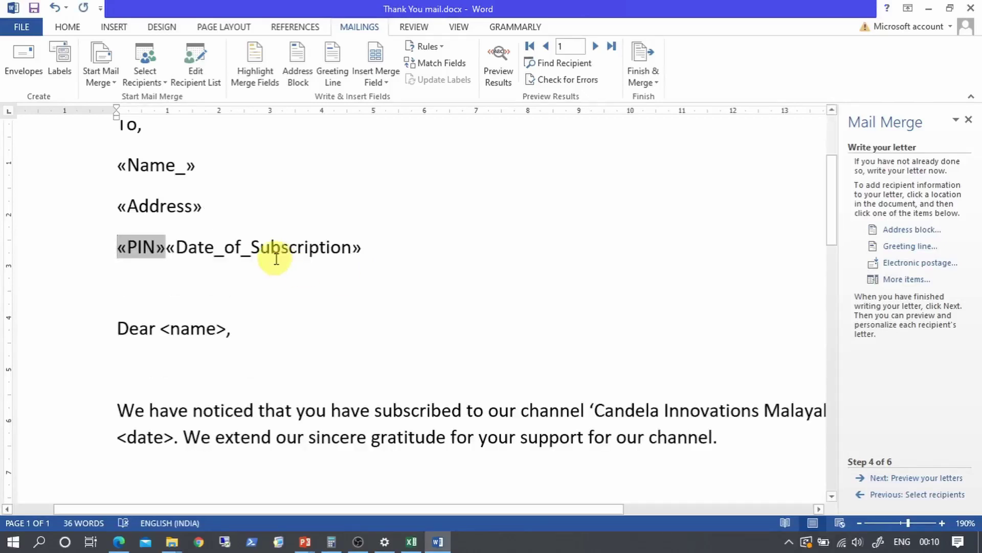
Replace the <date> placeholder with the «Date_of_Subscription» field, followed by a period
{"action": "left_click", "coordinate": [167, 248]}
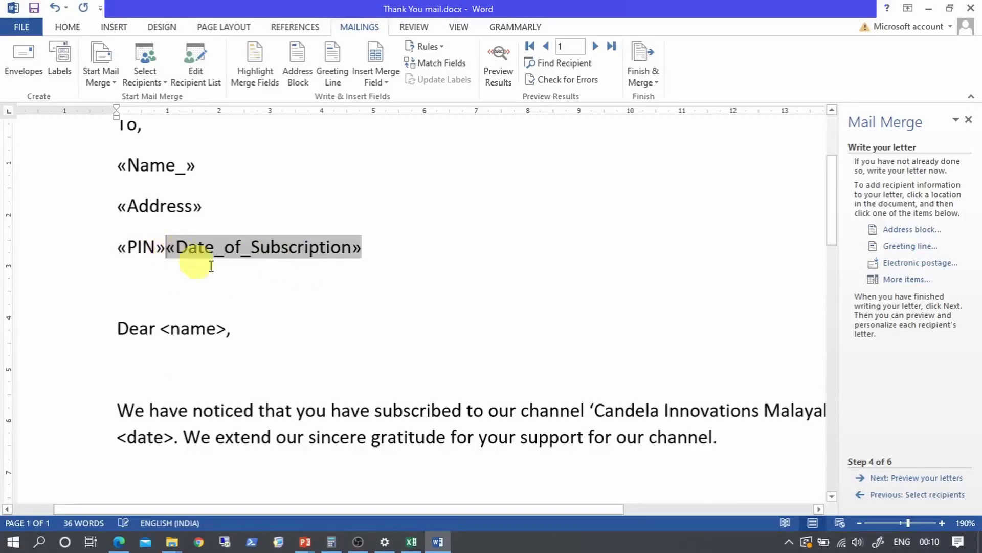
{"action": "left_click", "coordinate": [375, 251]}
{"action": "left_click_drag", "start_coordinate": [246, 250], "coordinate": [164, 249]}
{"action": "key", "text": "ctrl+c"}
{"action": "key", "text": "Delete"}
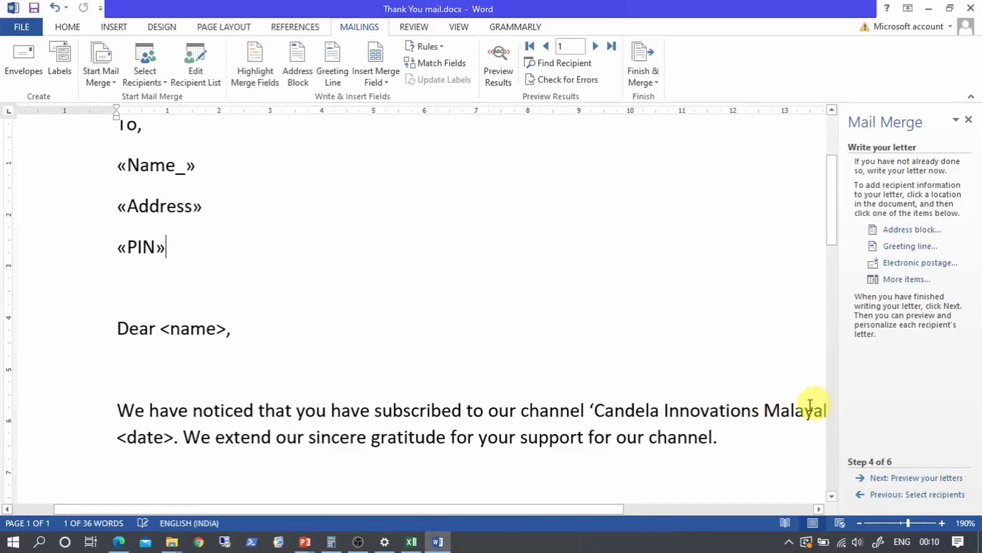
{"action": "left_click_drag", "start_coordinate": [174, 440], "coordinate": [116, 437]}
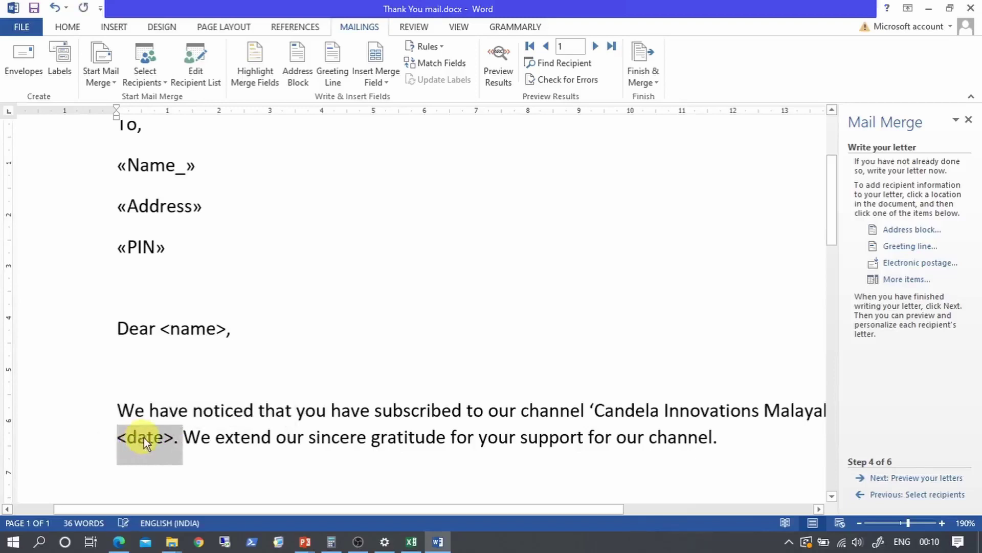
{"action": "key", "text": "ctrl+v"}
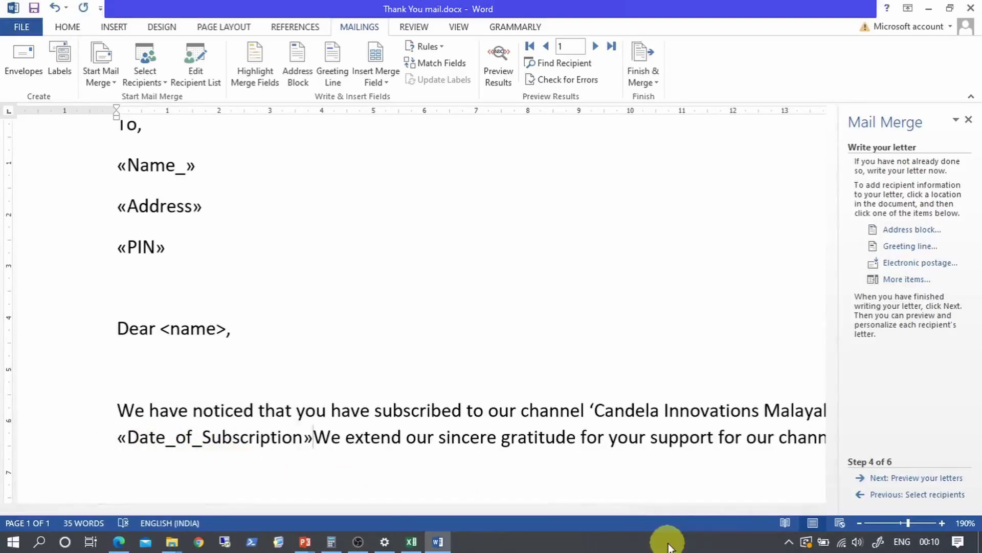
{"action": "type", "text": "."}
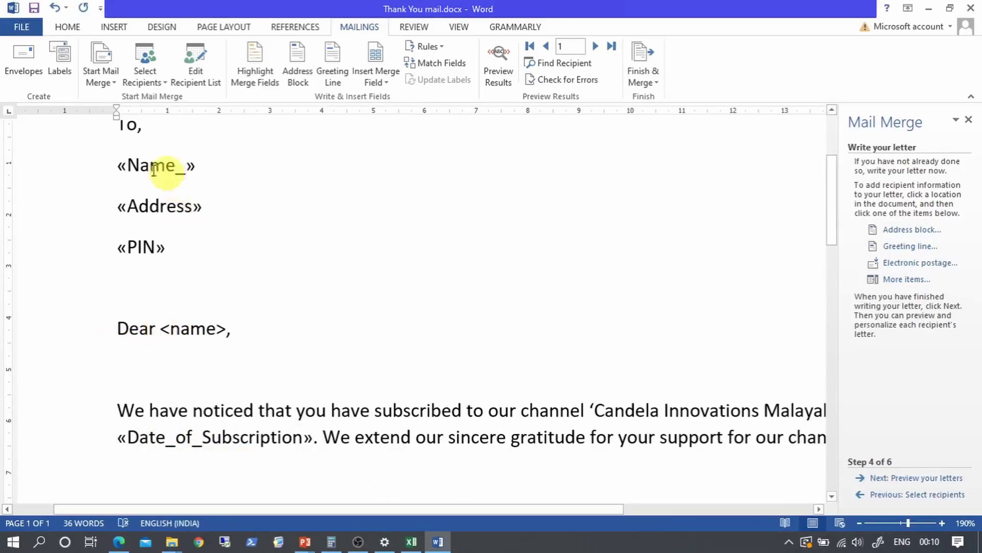
Replace <name> in the greeting with «Name_», add a comma and remove the blank lines below
{"action": "left_click", "coordinate": [116, 168]}
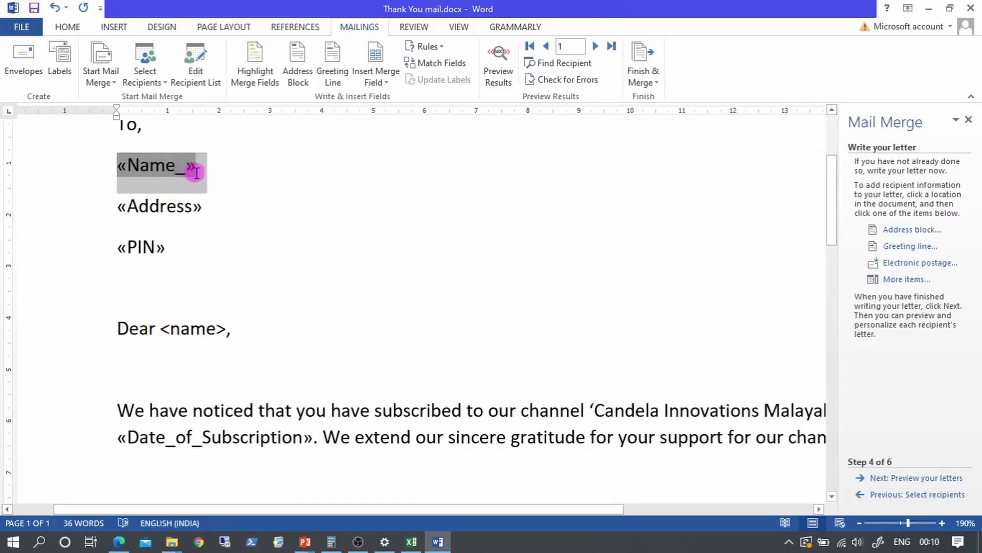
{"action": "left_click_drag", "start_coordinate": [116, 168], "coordinate": [201, 174]}
{"action": "left_click_drag", "start_coordinate": [233, 329], "coordinate": [163, 327]}
{"action": "type", "text": "«Name_»"}
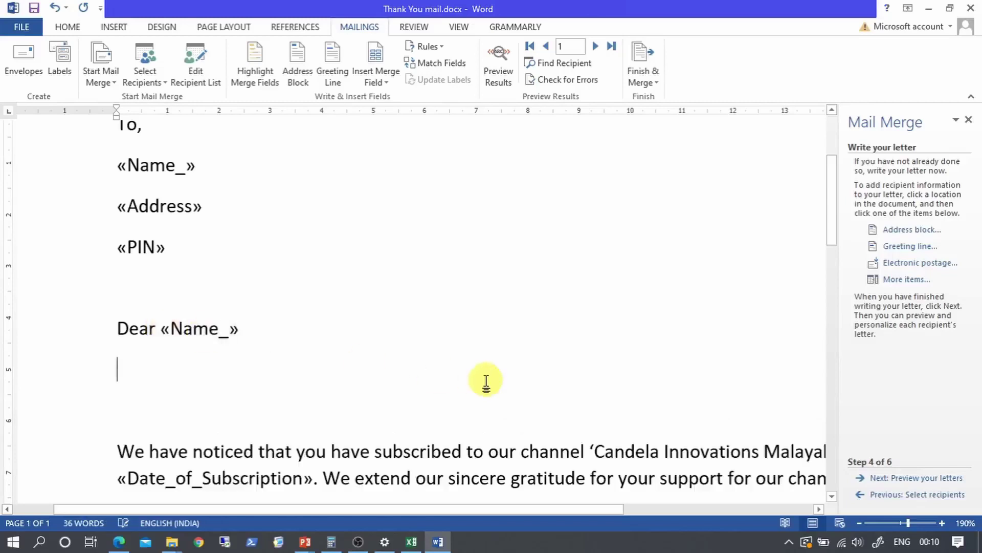
{"action": "left_click", "coordinate": [237, 330]}
{"action": "type", "text": ","}
{"action": "key", "text": "Delete"}
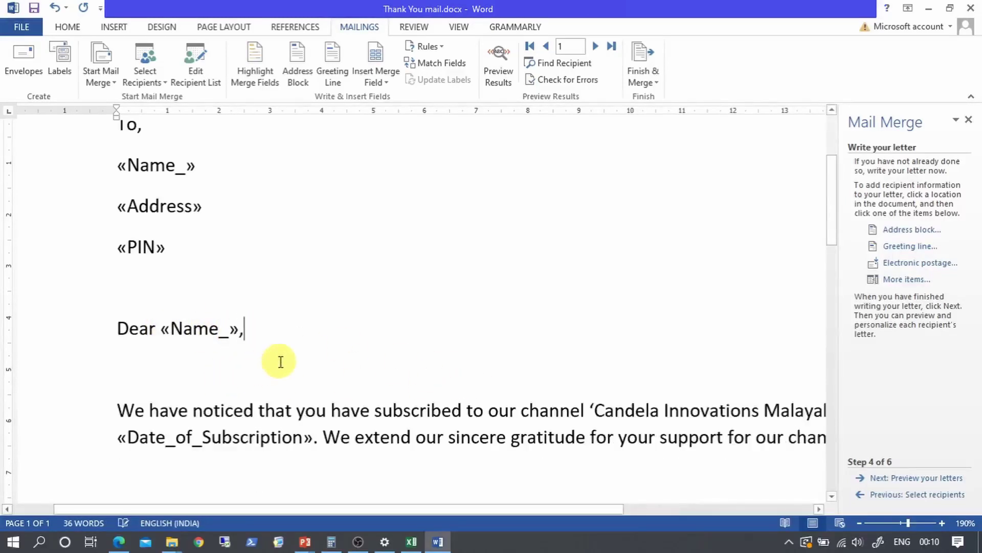
{"action": "key", "text": "Delete"}
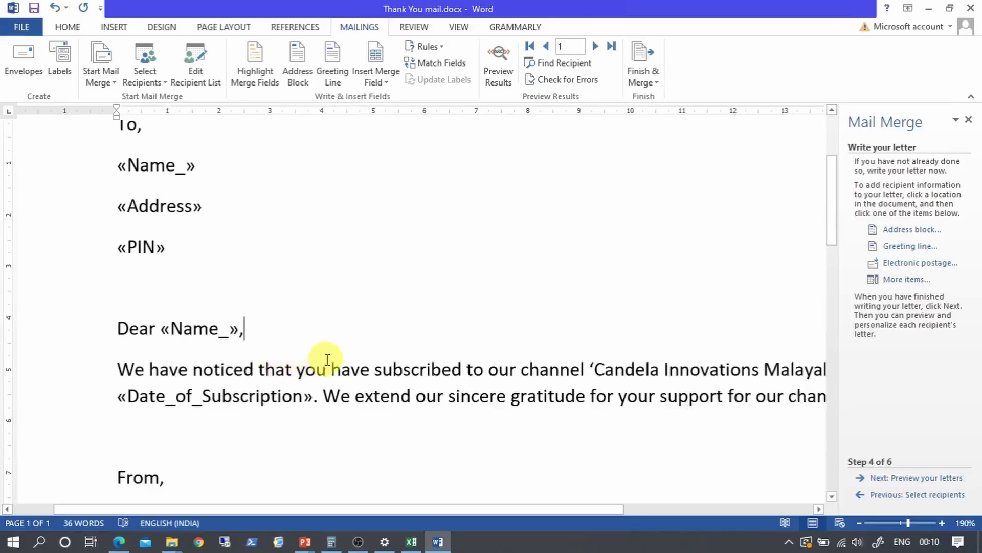
{"action": "scroll", "coordinate": [307, 358], "scroll_direction": "down", "scroll_amount": 4}
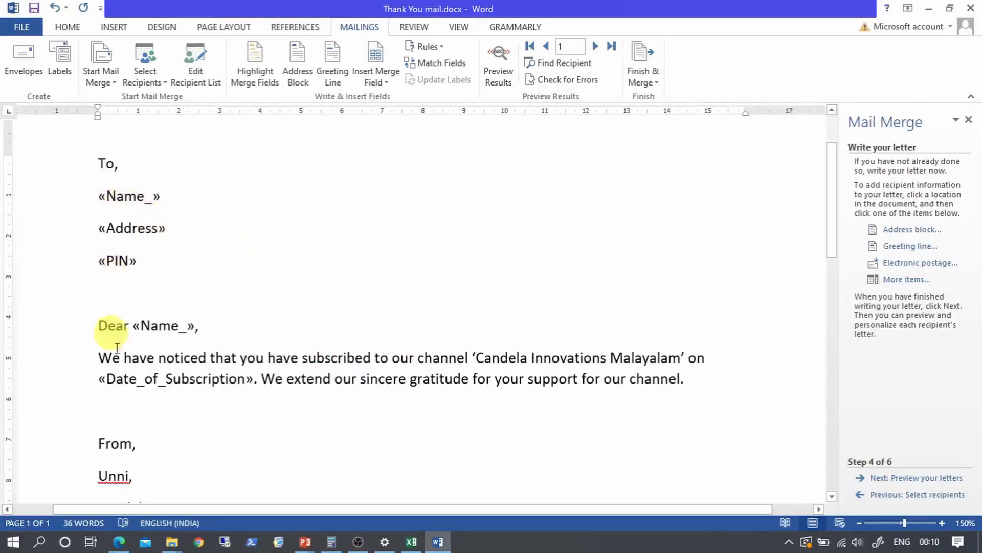
Colour the «Name_» field under 'To,' red
{"action": "scroll", "coordinate": [193, 429], "scroll_direction": "down", "scroll_amount": 2}
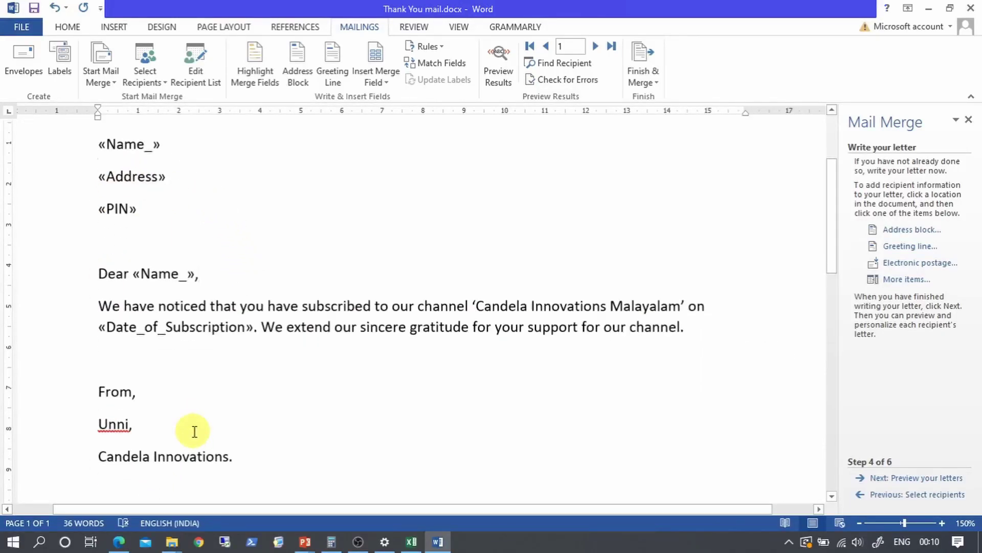
{"action": "scroll", "coordinate": [194, 431], "scroll_direction": "up", "scroll_amount": 2}
{"action": "left_click_drag", "start_coordinate": [179, 196], "coordinate": [103, 198]}
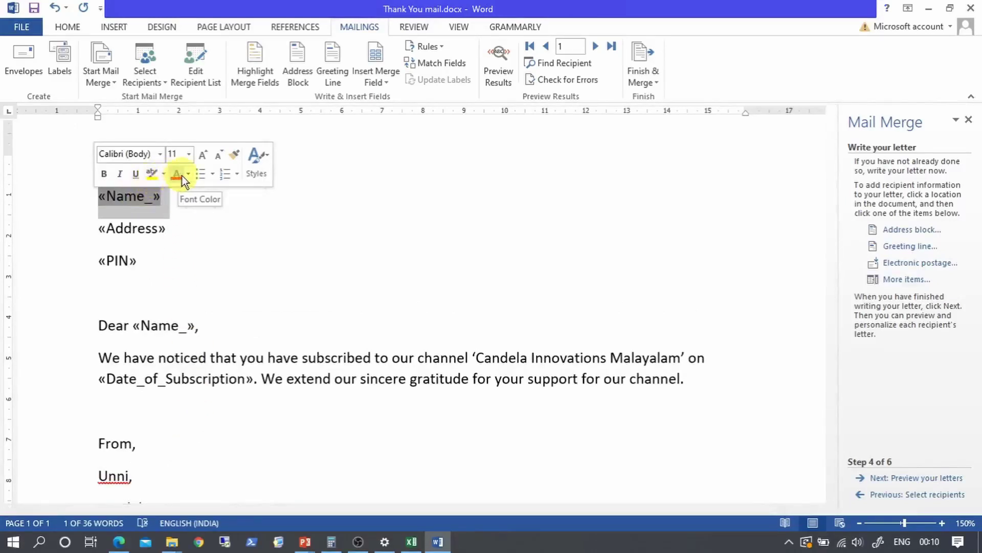
{"action": "left_click", "coordinate": [187, 173]}
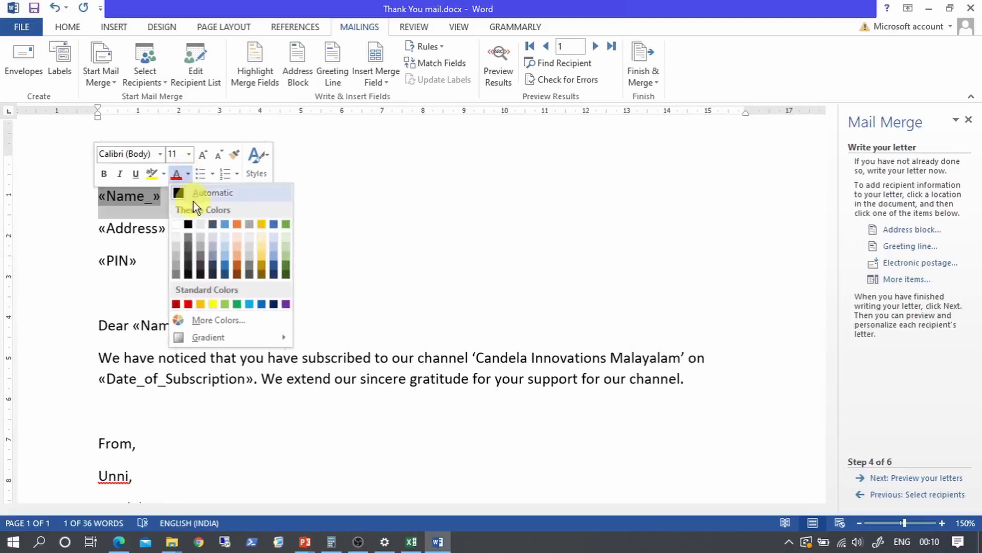
{"action": "left_click", "coordinate": [177, 305]}
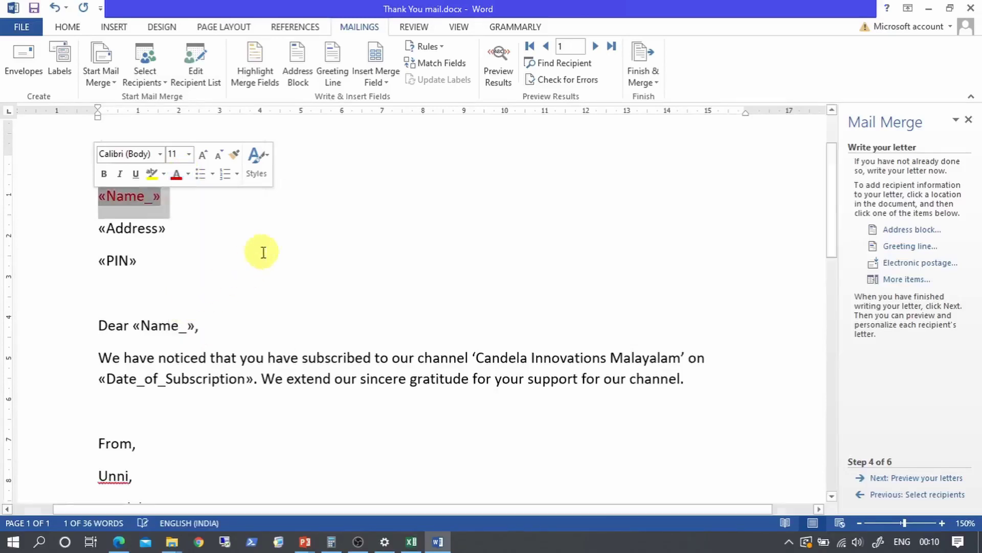
{"action": "left_click", "coordinate": [263, 252]}
Make the «Address» and «PIN» fields bold
{"action": "left_click_drag", "start_coordinate": [102, 229], "coordinate": [145, 268]}
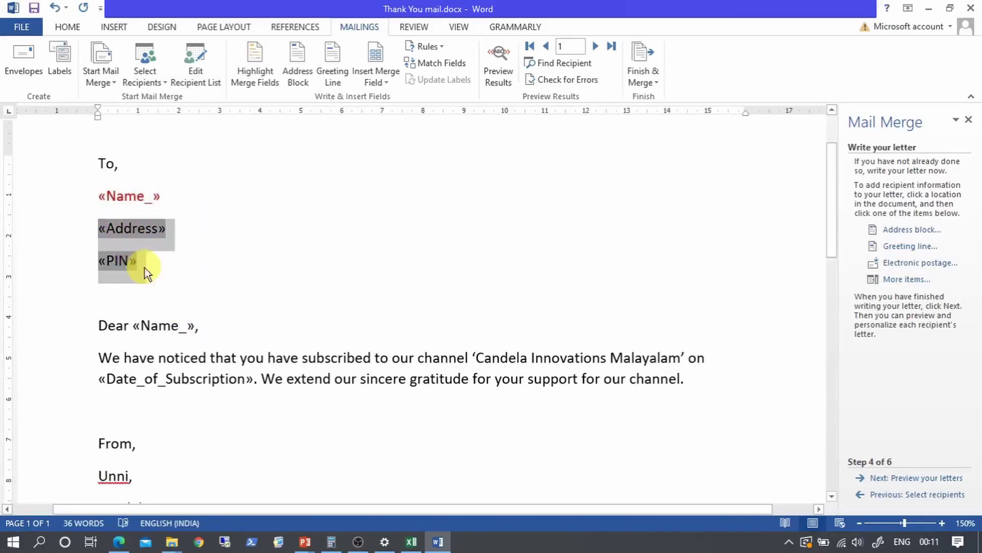
{"action": "left_click", "coordinate": [149, 245]}
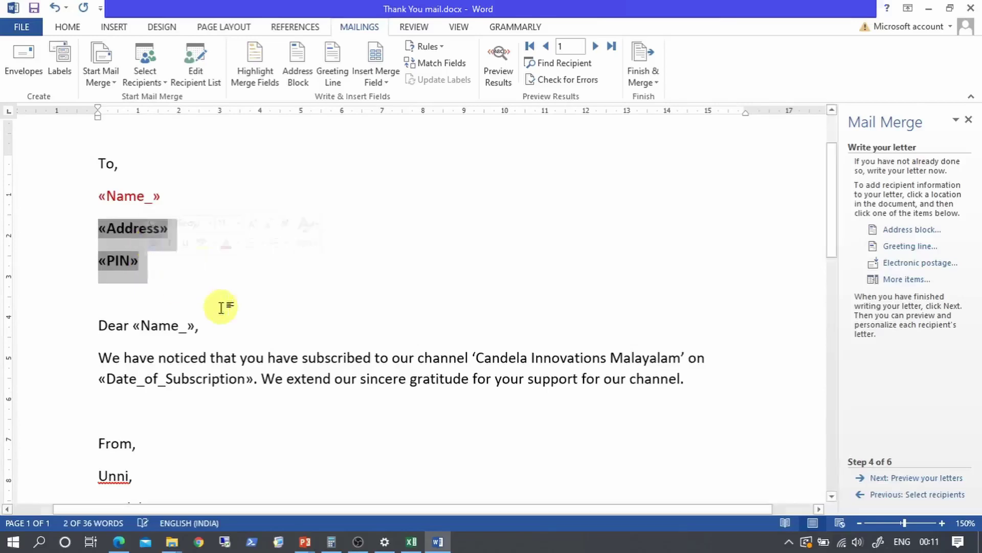
{"action": "left_click", "coordinate": [196, 291]}
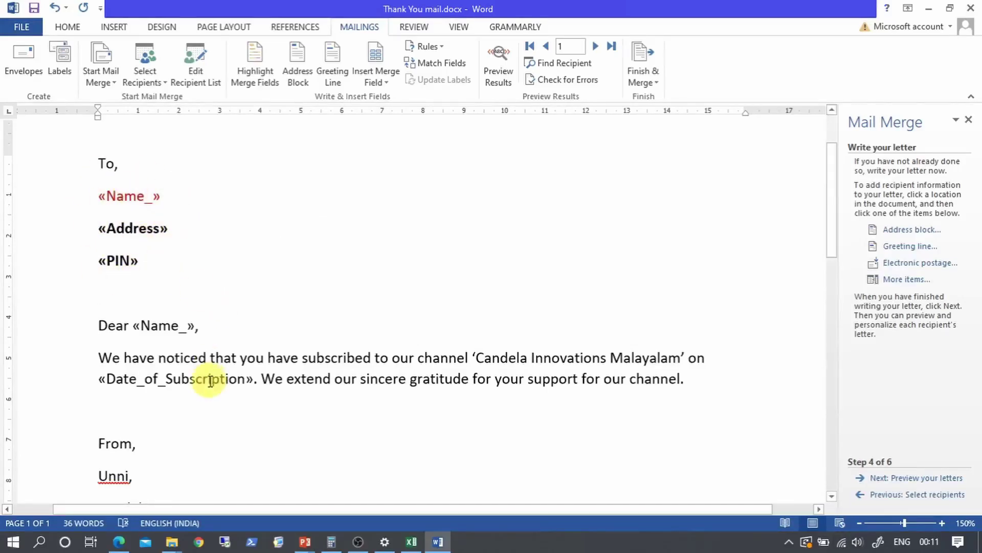
Italicise the «Name_» after 'Dear' and underline the «Date_of_Subscription» field
{"action": "left_click", "coordinate": [156, 325]}
{"action": "double_click", "coordinate": [146, 325]}
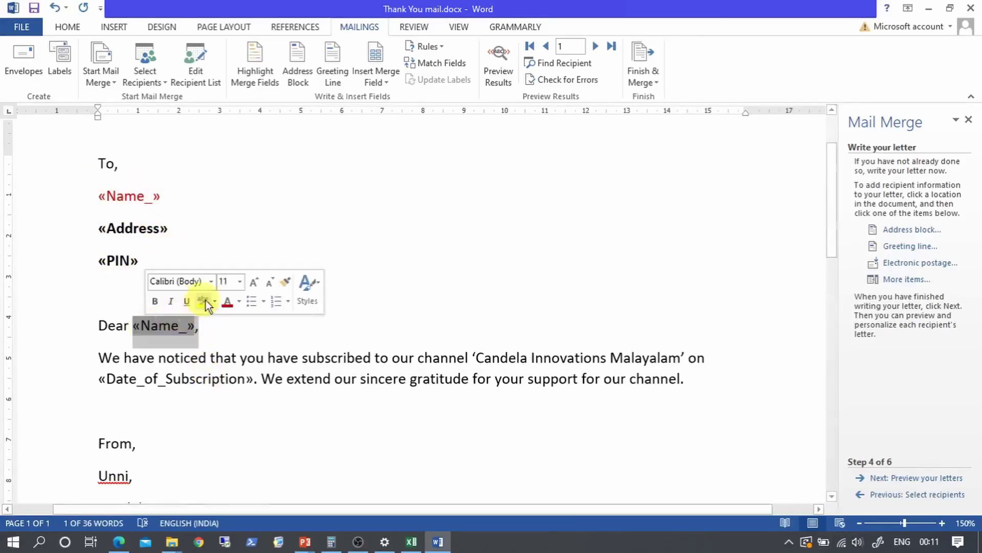
{"action": "left_click", "coordinate": [170, 302]}
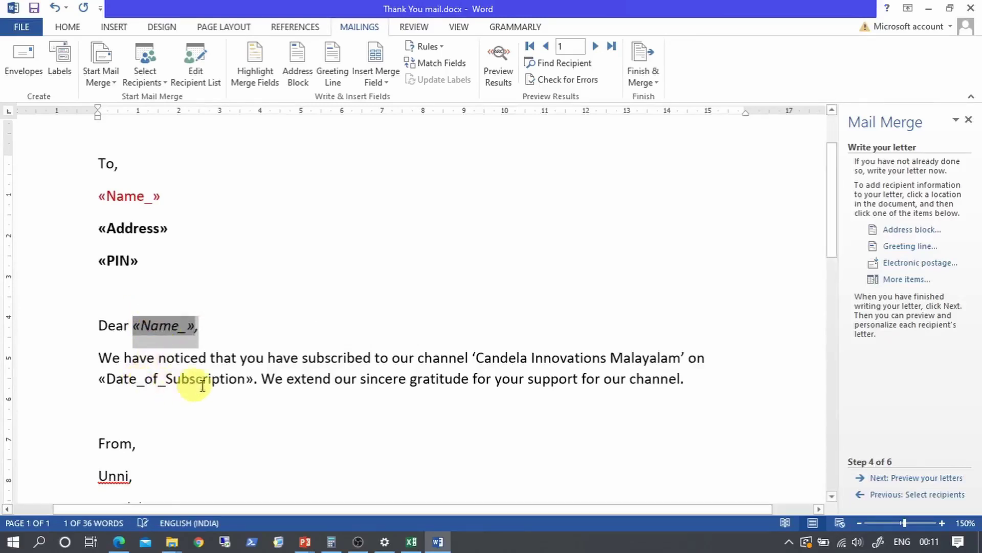
{"action": "left_click_drag", "start_coordinate": [253, 379], "coordinate": [86, 379]}
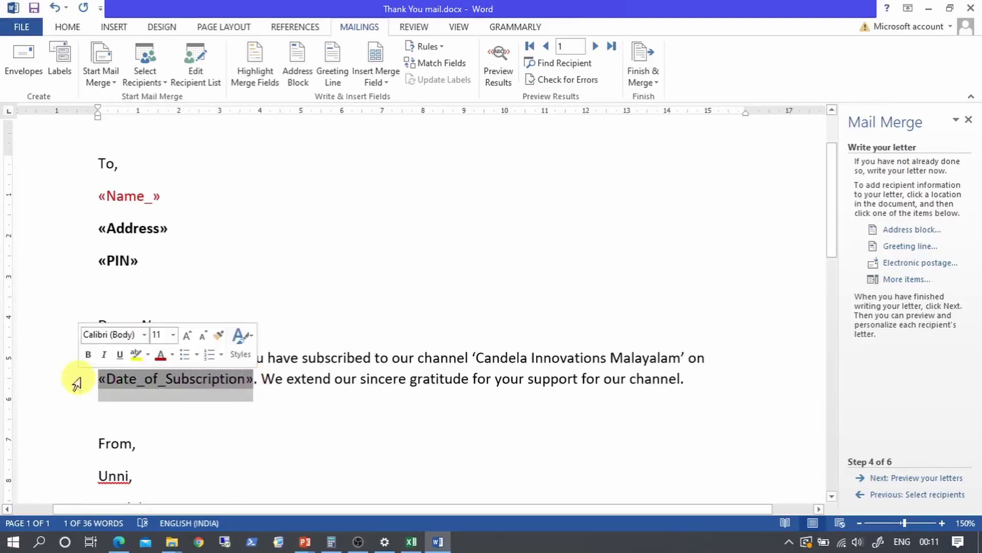
{"action": "left_click", "coordinate": [118, 354]}
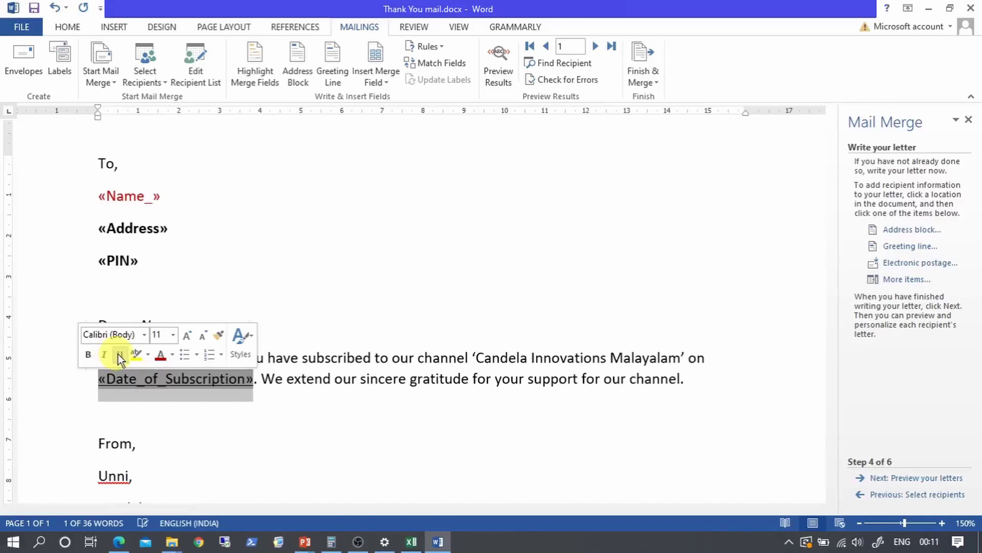
{"action": "left_click", "coordinate": [428, 305]}
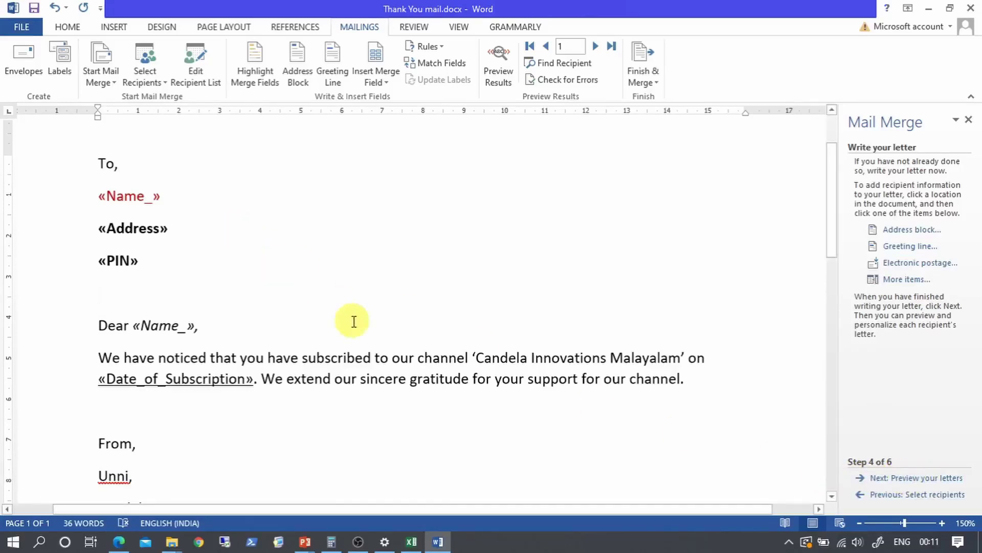
Preview the first merged letter and check its name, address, PIN and date against Excel row 2
{"action": "left_click", "coordinate": [890, 477]}
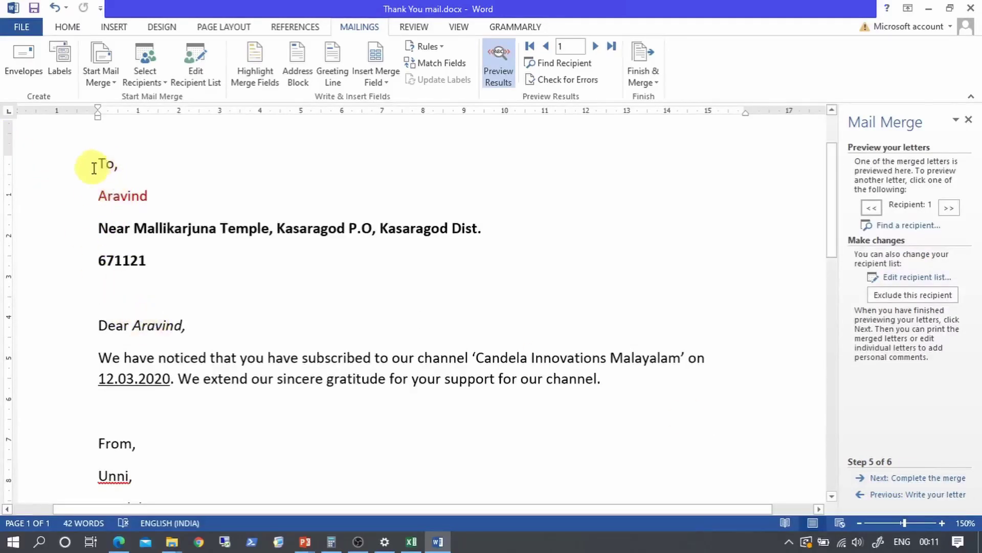
{"action": "left_click", "coordinate": [412, 541]}
{"action": "left_click", "coordinate": [50, 134]}
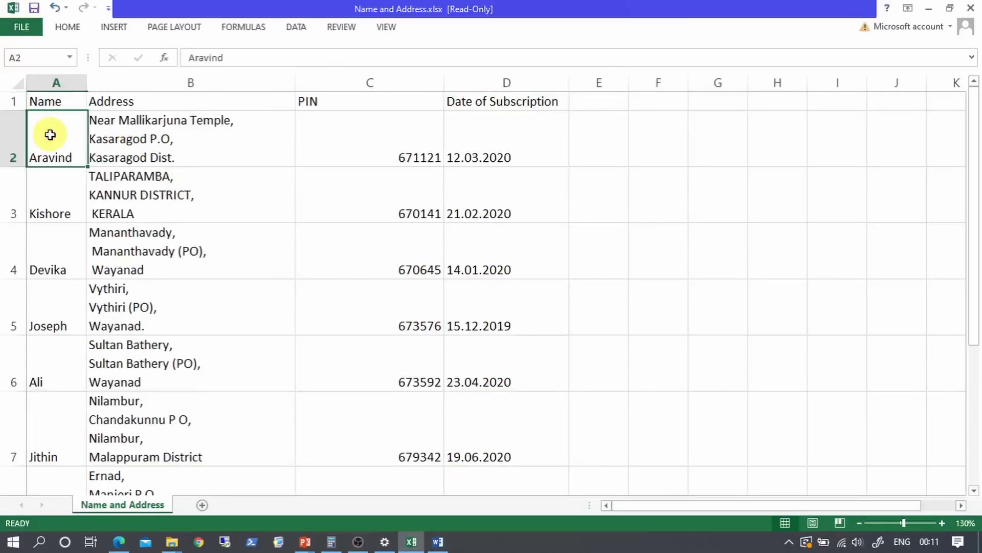
{"action": "left_click", "coordinate": [246, 145]}
{"action": "left_click", "coordinate": [409, 151]}
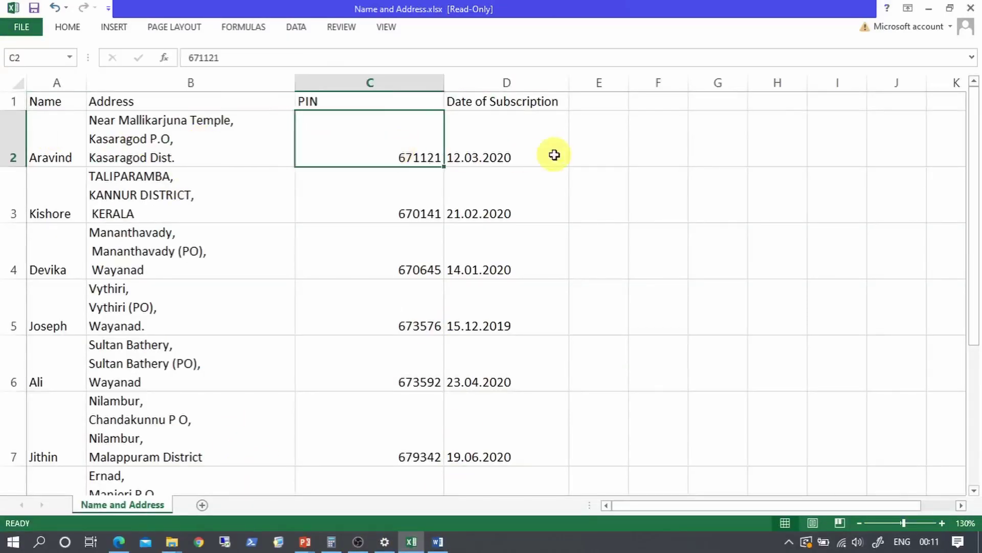
{"action": "left_click", "coordinate": [543, 152]}
{"action": "key", "text": "alt+Tab"}
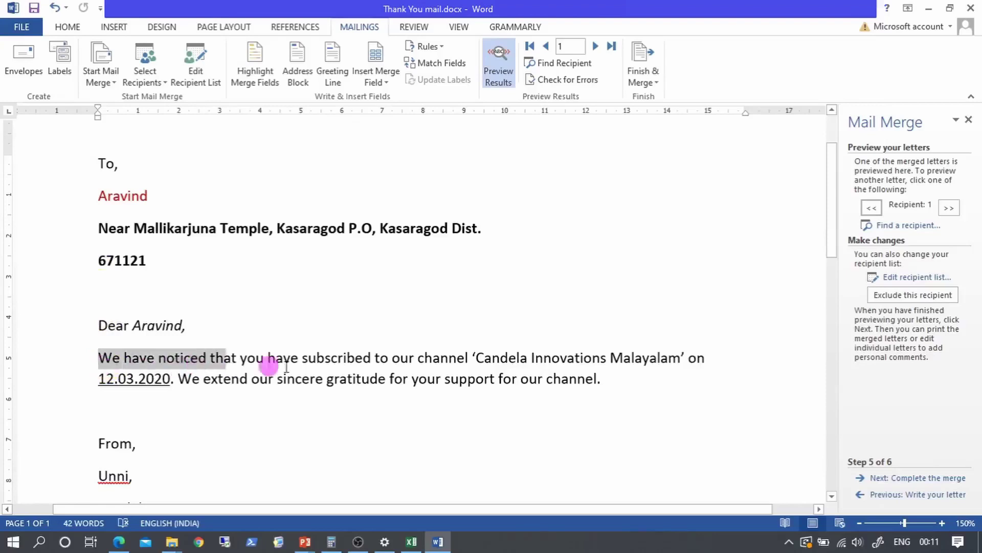
Inspect the merged PIN, subscription date, name and address values in the first letter
{"action": "left_click_drag", "start_coordinate": [98, 358], "coordinate": [372, 359]}
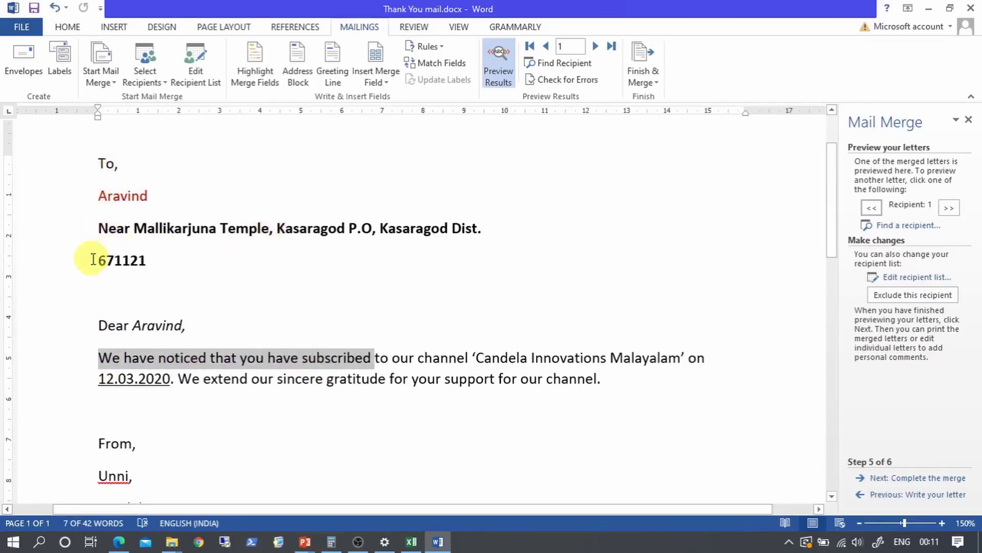
{"action": "left_click_drag", "start_coordinate": [94, 260], "coordinate": [146, 261]}
{"action": "left_click", "coordinate": [211, 326]}
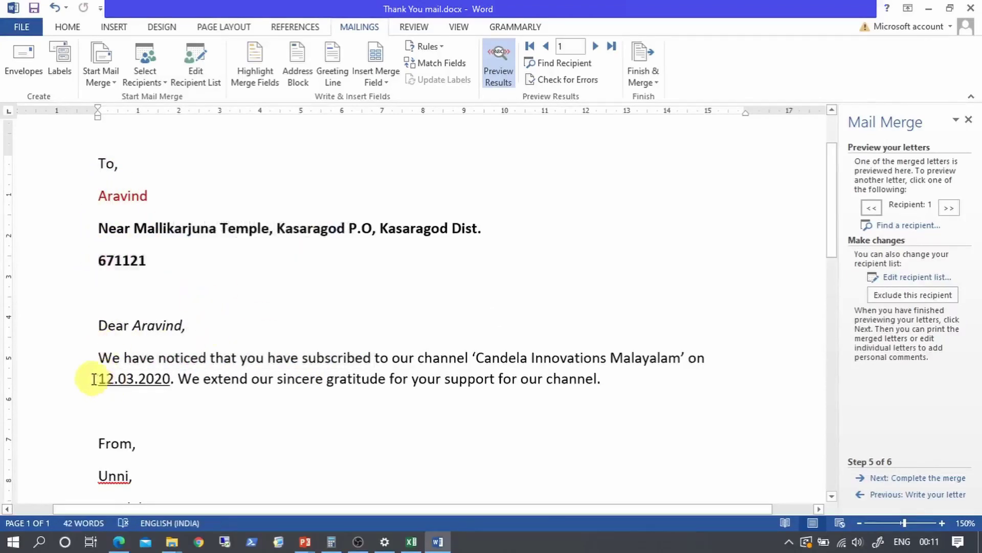
{"action": "left_click_drag", "start_coordinate": [95, 378], "coordinate": [169, 380]}
{"action": "left_click", "coordinate": [202, 407]}
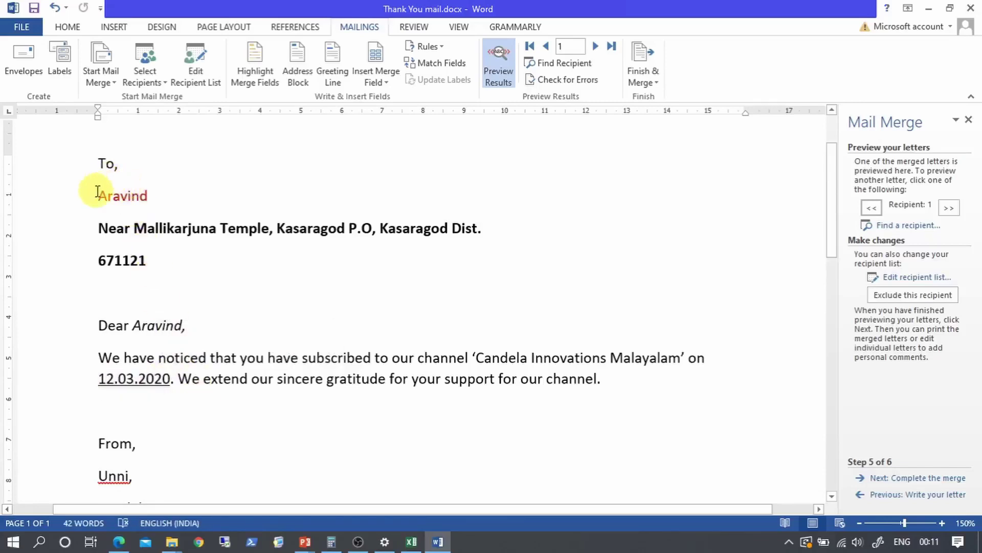
{"action": "left_click_drag", "start_coordinate": [96, 196], "coordinate": [189, 197]}
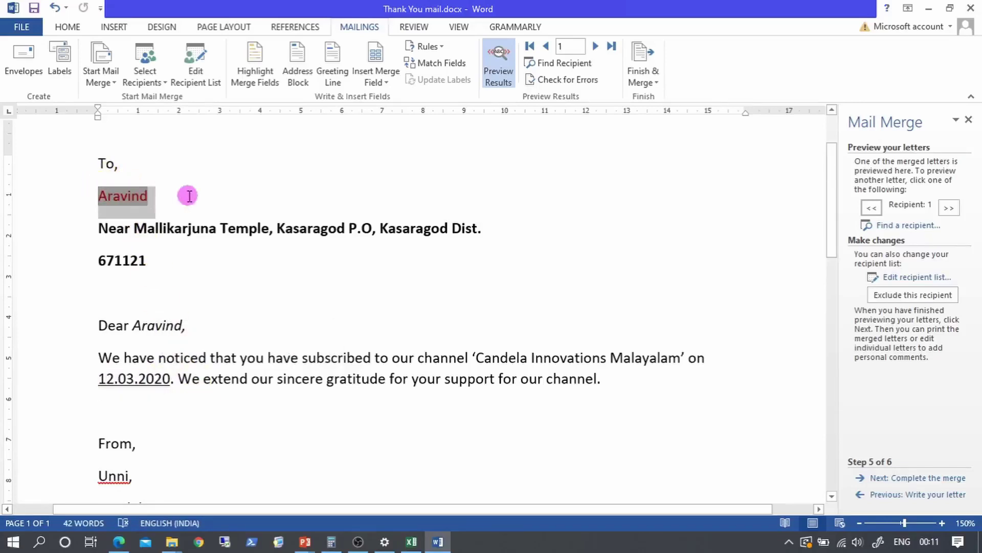
{"action": "triple_click", "coordinate": [100, 228]}
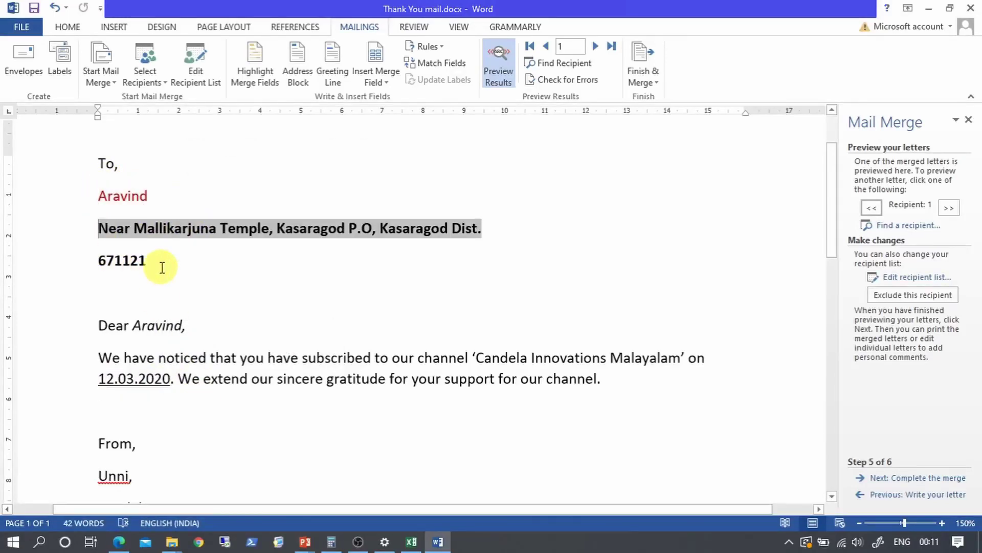
{"action": "left_click", "coordinate": [162, 330]}
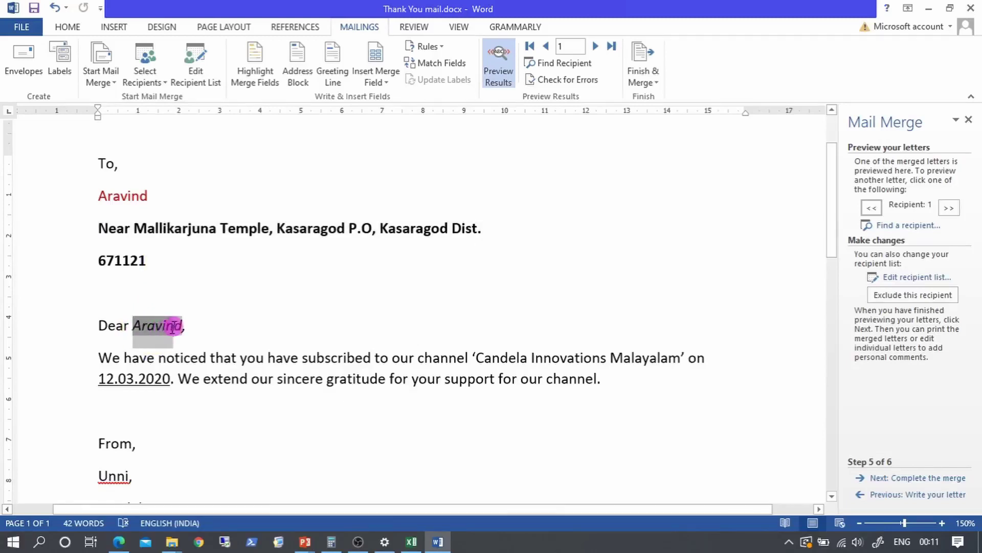
{"action": "left_click_drag", "start_coordinate": [95, 378], "coordinate": [184, 380]}
{"action": "left_click", "coordinate": [247, 408]}
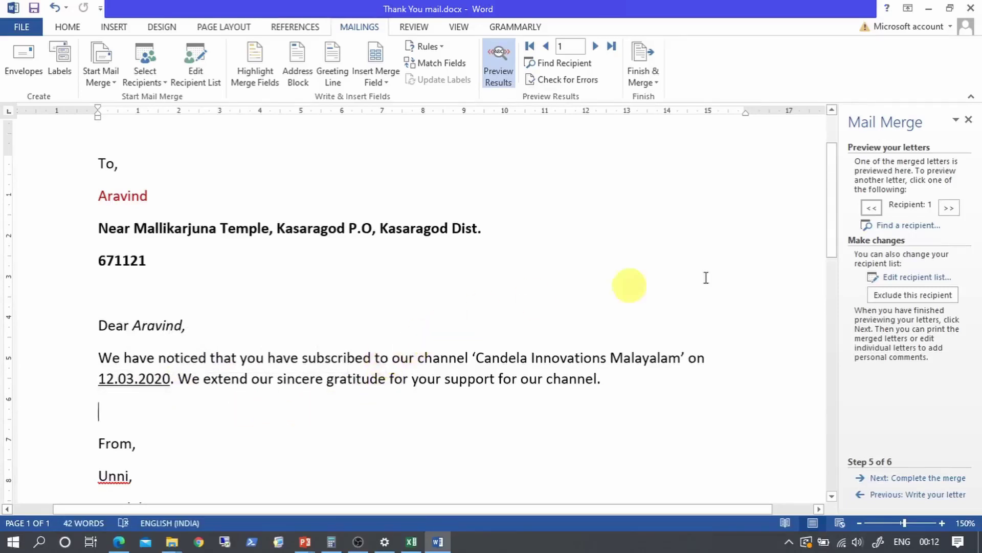
Browse forward to the fourth recipient's letter and back to the first
{"action": "left_click", "coordinate": [949, 209]}
{"action": "left_click", "coordinate": [950, 209]}
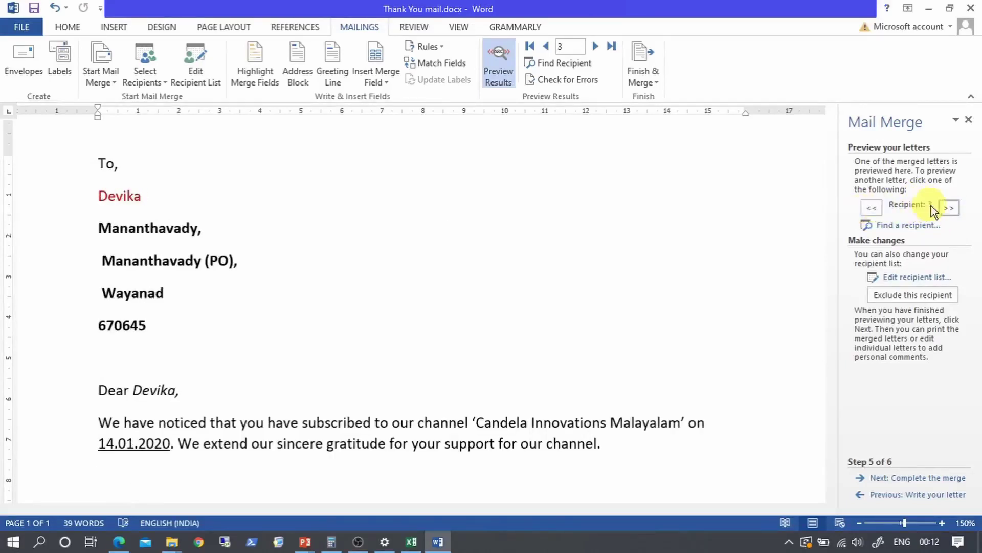
{"action": "left_click", "coordinate": [948, 208]}
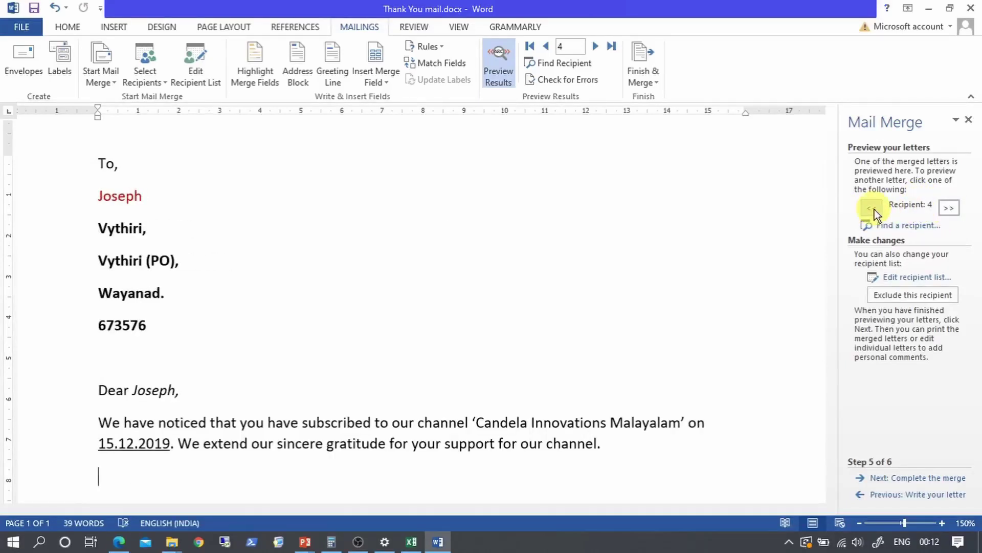
{"action": "left_click", "coordinate": [874, 209]}
{"action": "left_click", "coordinate": [874, 210]}
{"action": "left_click", "coordinate": [874, 209]}
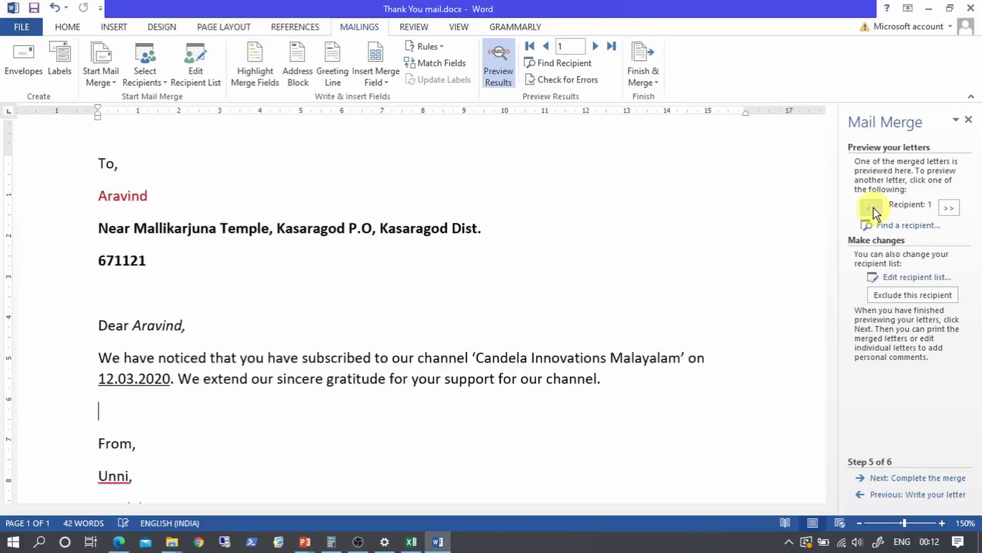
Compare the first letter's single-line address with the second recipient's three-line address
{"action": "left_click_drag", "start_coordinate": [99, 226], "coordinate": [498, 222]}
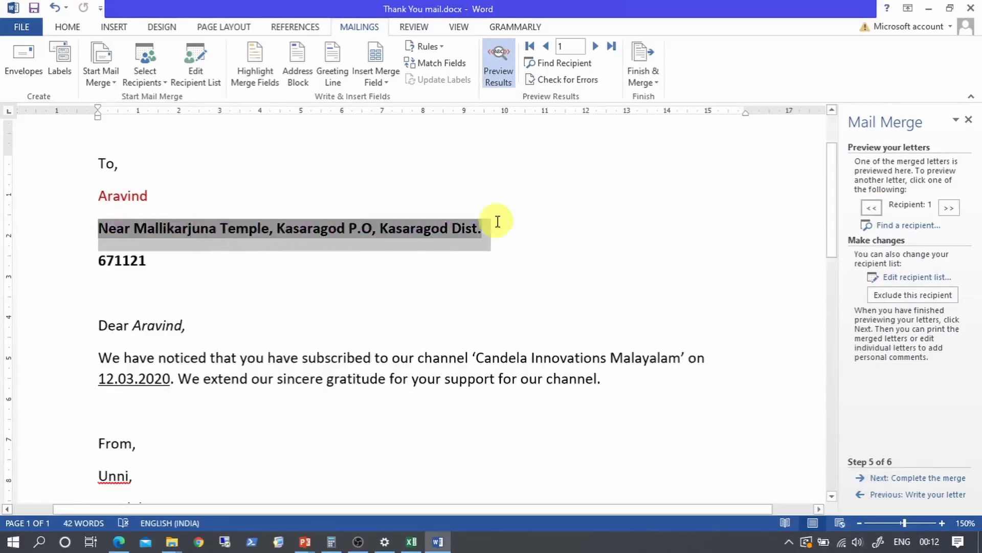
{"action": "left_click", "coordinate": [949, 209]}
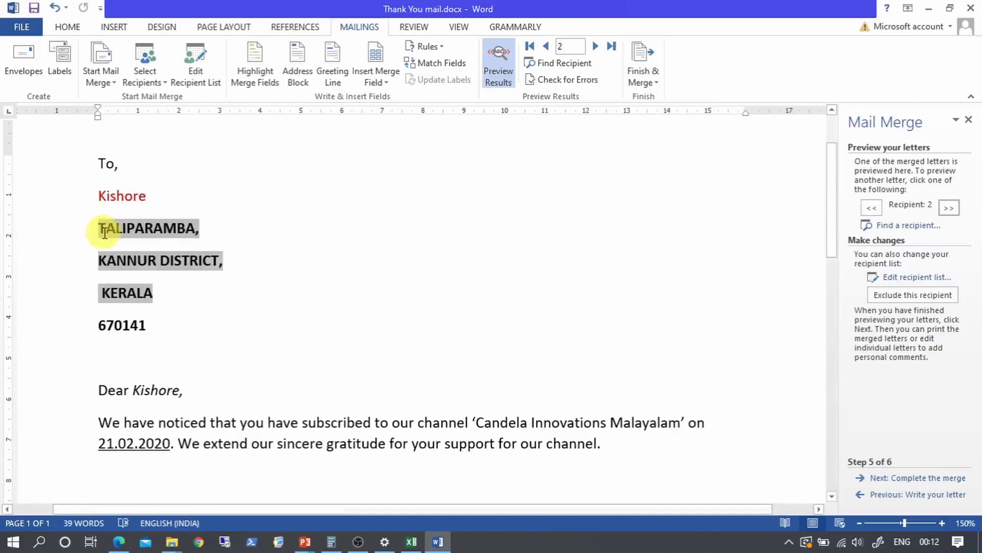
{"action": "left_click_drag", "start_coordinate": [104, 233], "coordinate": [154, 296]}
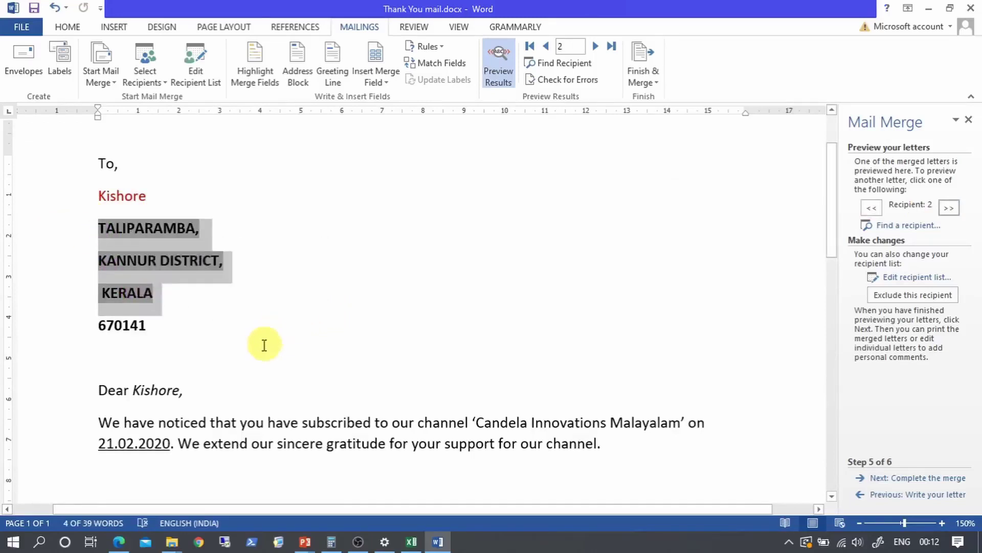
{"action": "left_click", "coordinate": [250, 332]}
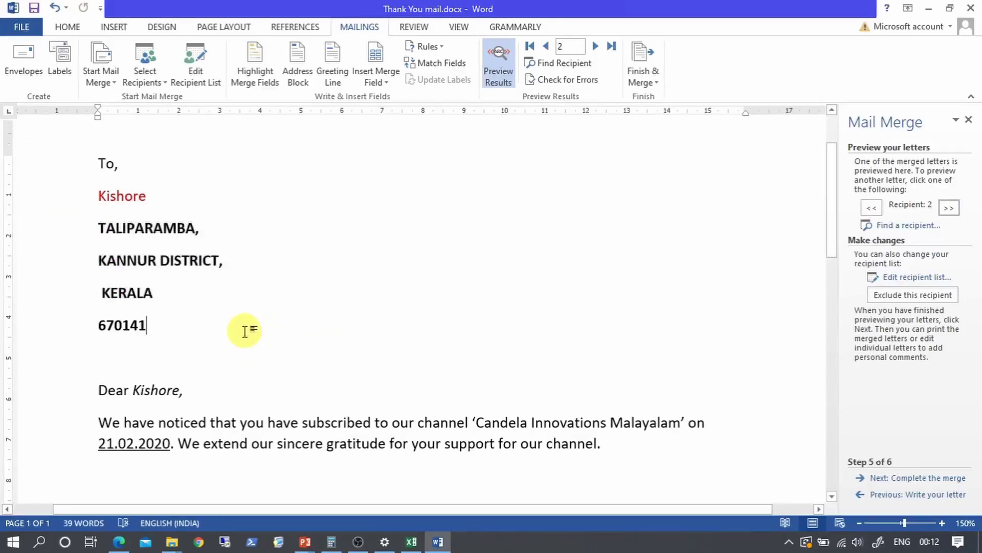
{"action": "left_click", "coordinate": [410, 542]}
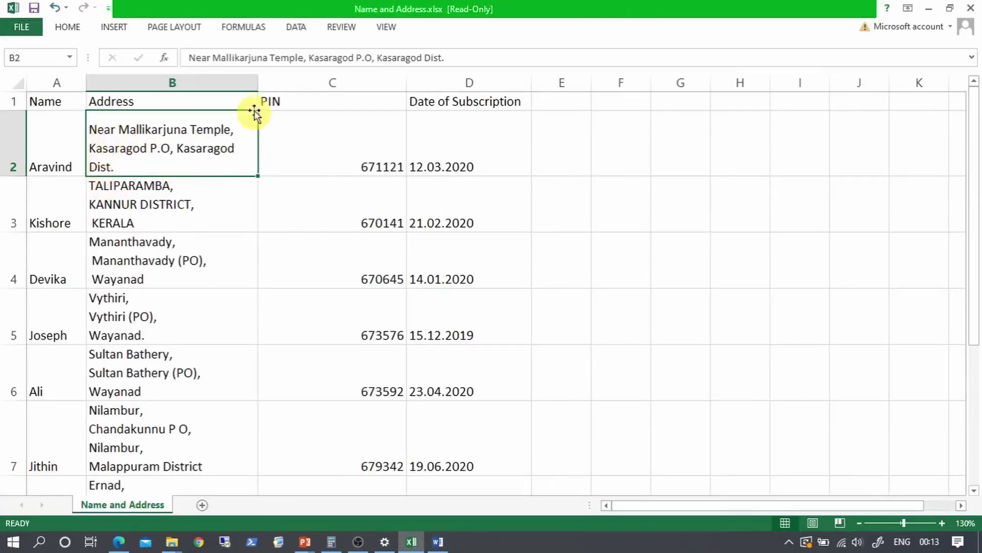
Widen the Address column, split B2's address onto three lines, and return to the second recipient's preview
{"action": "left_click_drag", "start_coordinate": [258, 83], "coordinate": [369, 83]}
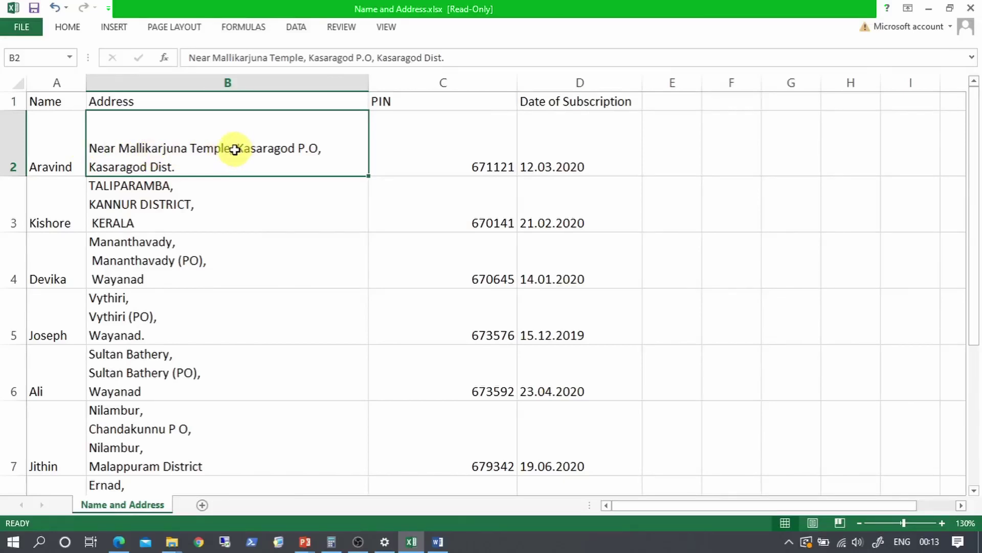
{"action": "double_click", "coordinate": [235, 148]}
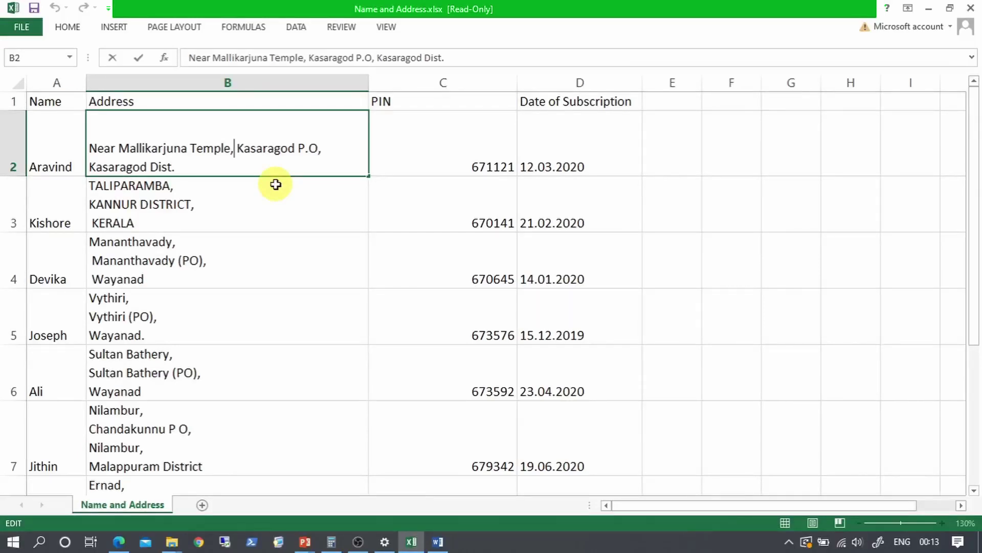
{"action": "key", "text": "alt+Return"}
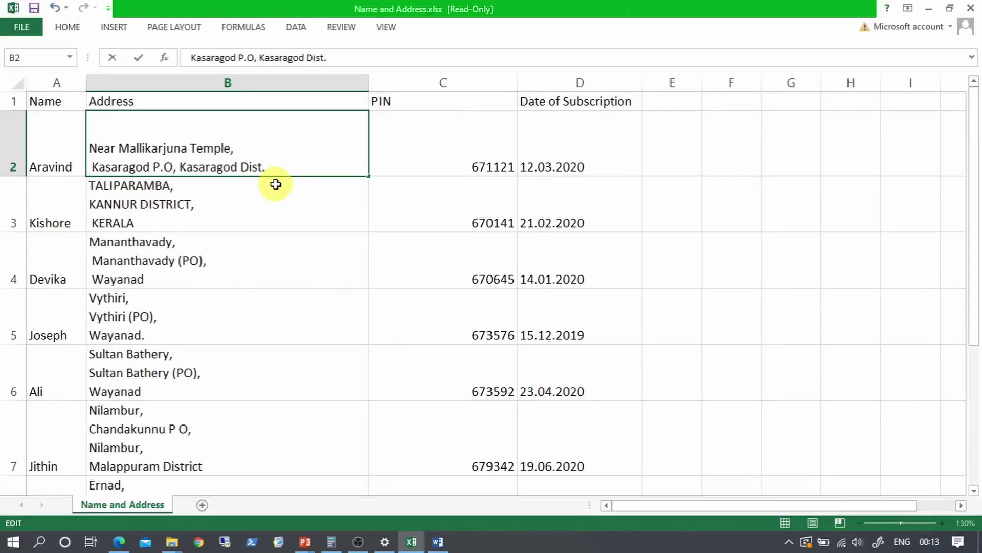
{"action": "key", "text": "Delete"}
{"action": "left_click", "coordinate": [179, 169]}
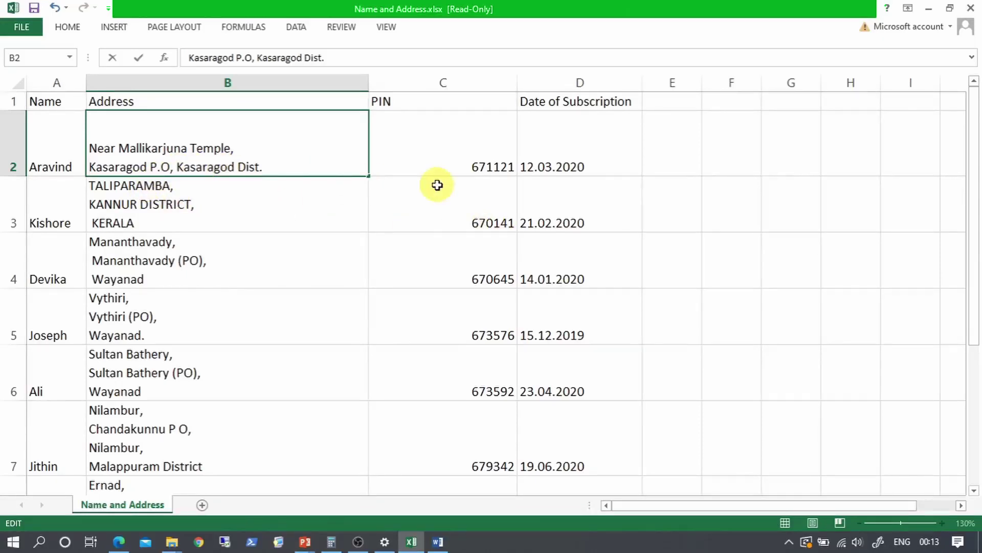
{"action": "key", "text": "alt"}
{"action": "key", "text": "alt"}
{"action": "key", "text": "alt+Return"}
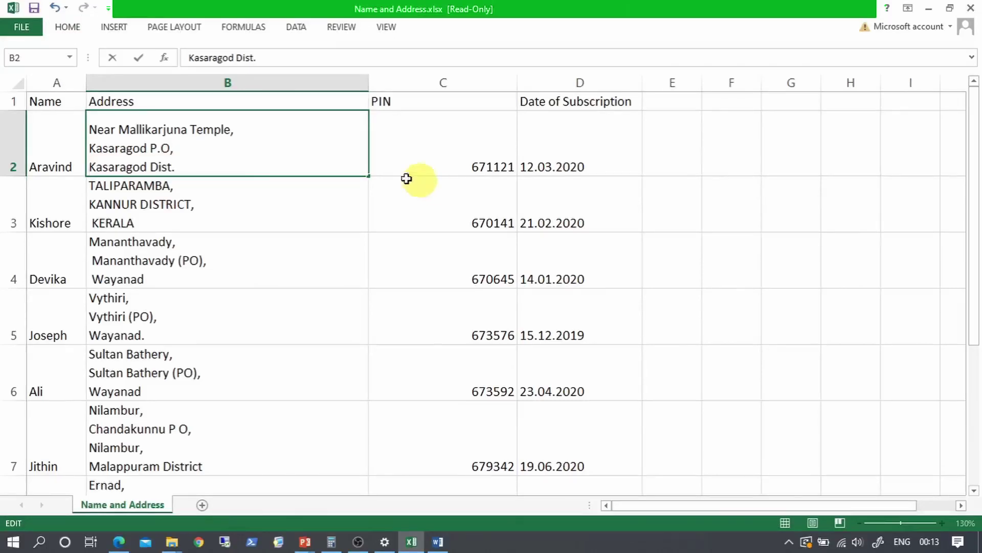
{"action": "key", "text": "Return"}
{"action": "left_click", "coordinate": [143, 149]}
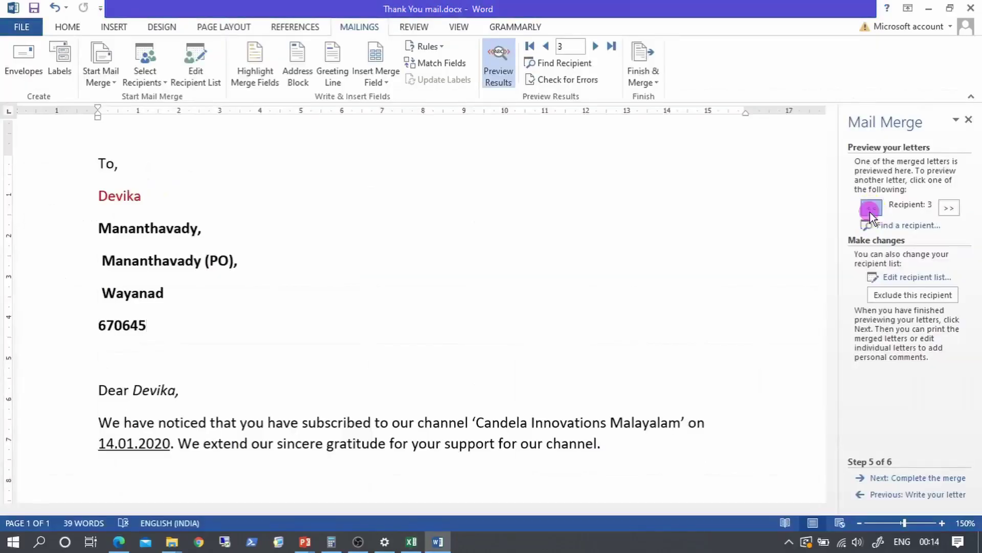
{"action": "left_click", "coordinate": [870, 210]}
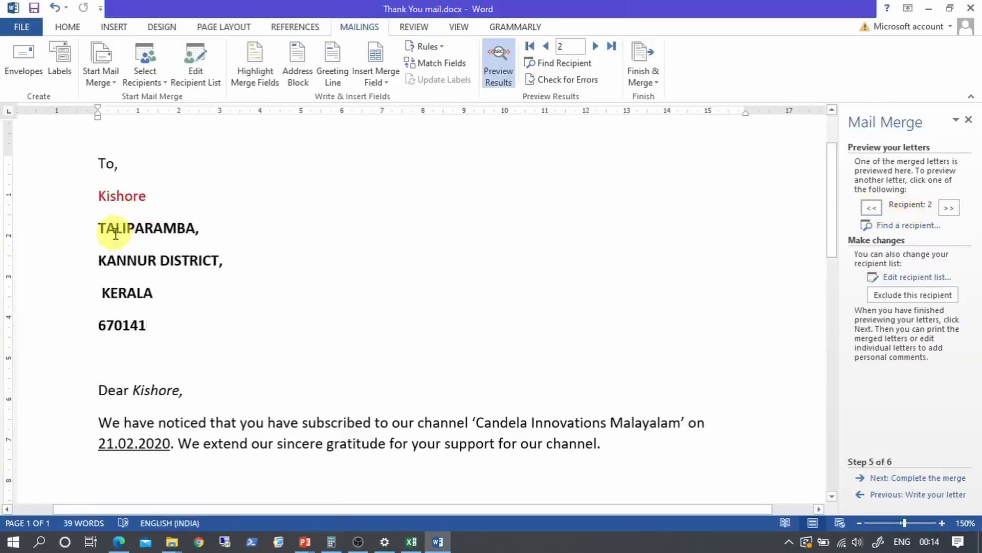
Advance the merge preview two recipients to the fourth recipient's letter
{"action": "left_click", "coordinate": [948, 209]}
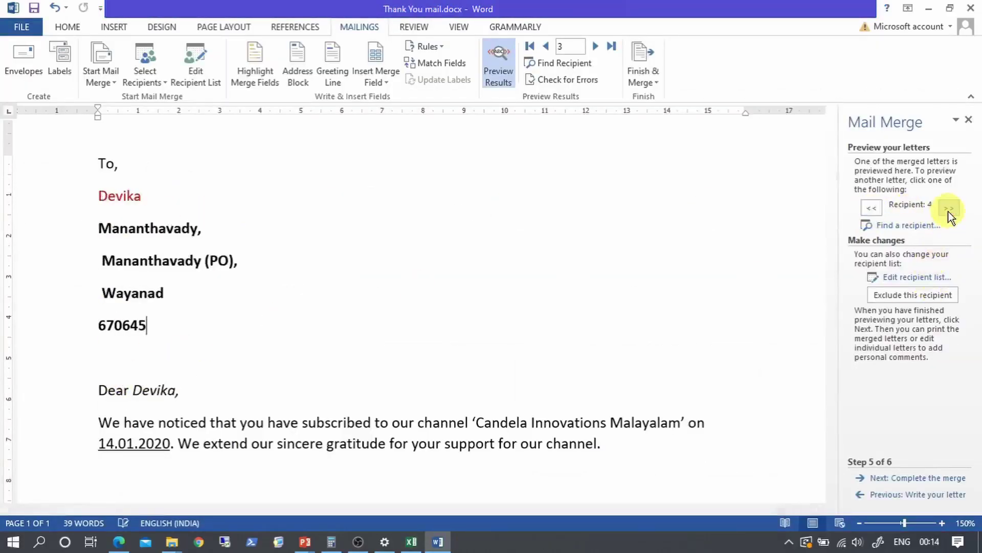
{"action": "left_click", "coordinate": [948, 208]}
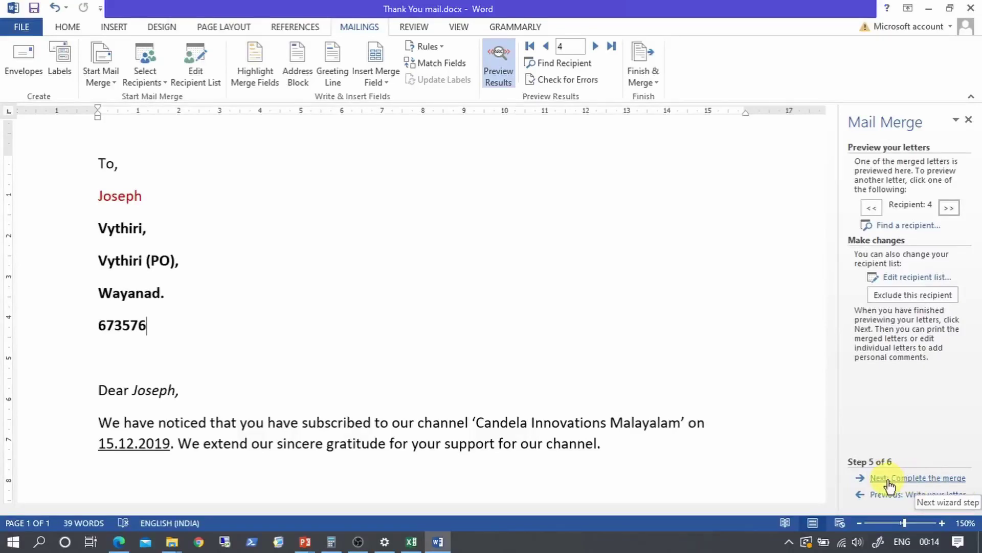
Complete the merge, editing individual letters for all records into a new document
{"action": "left_click", "coordinate": [942, 478]}
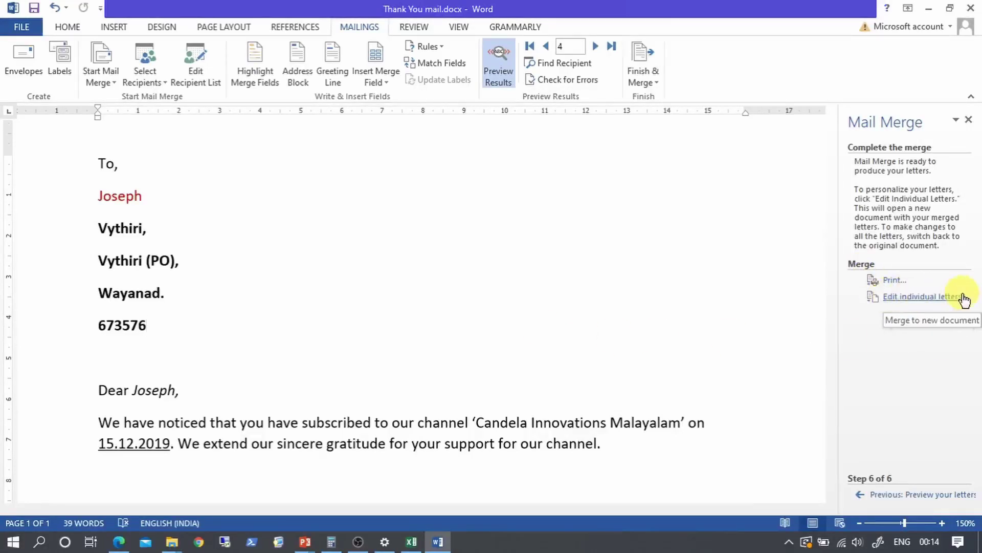
{"action": "left_click", "coordinate": [919, 301]}
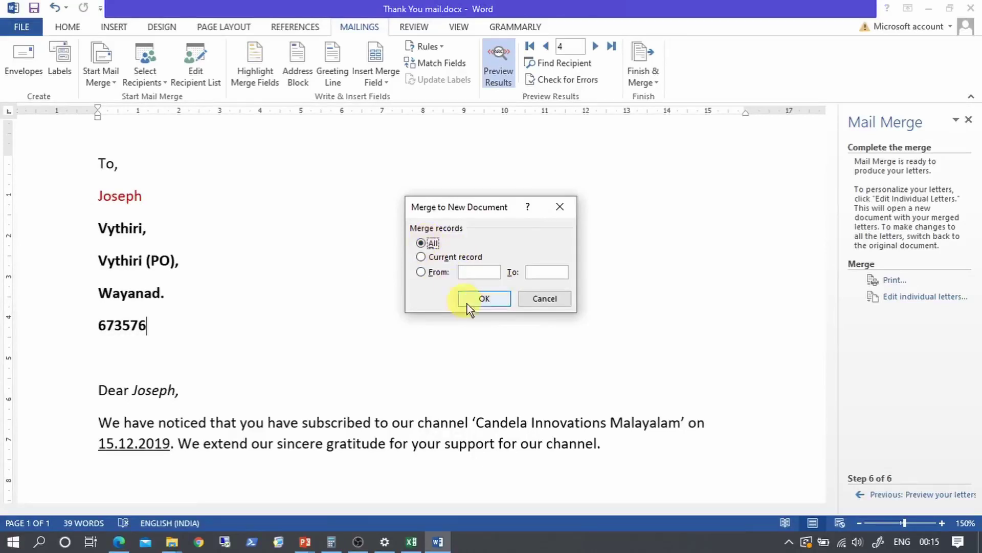
{"action": "left_click", "coordinate": [483, 303]}
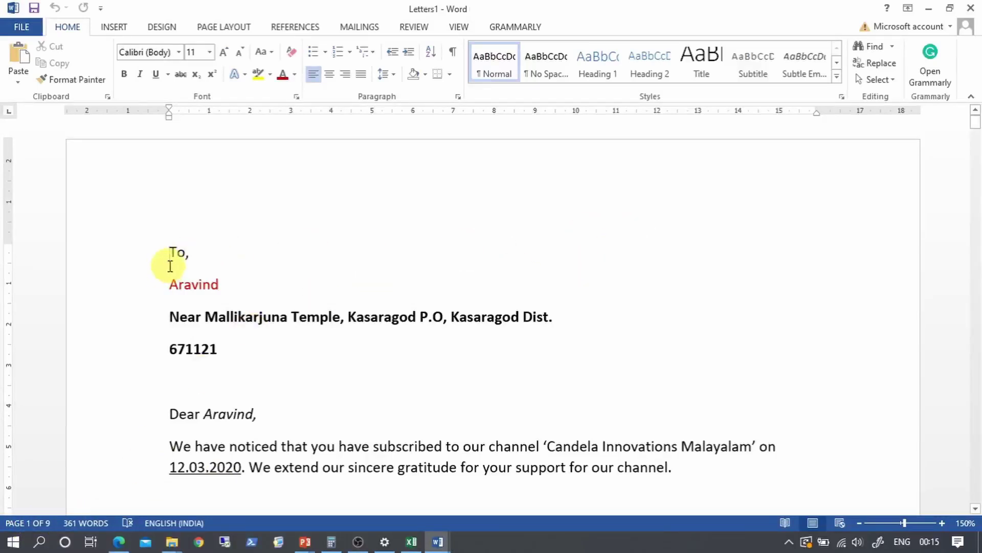
{"action": "left_click_drag", "start_coordinate": [170, 254], "coordinate": [235, 345]}
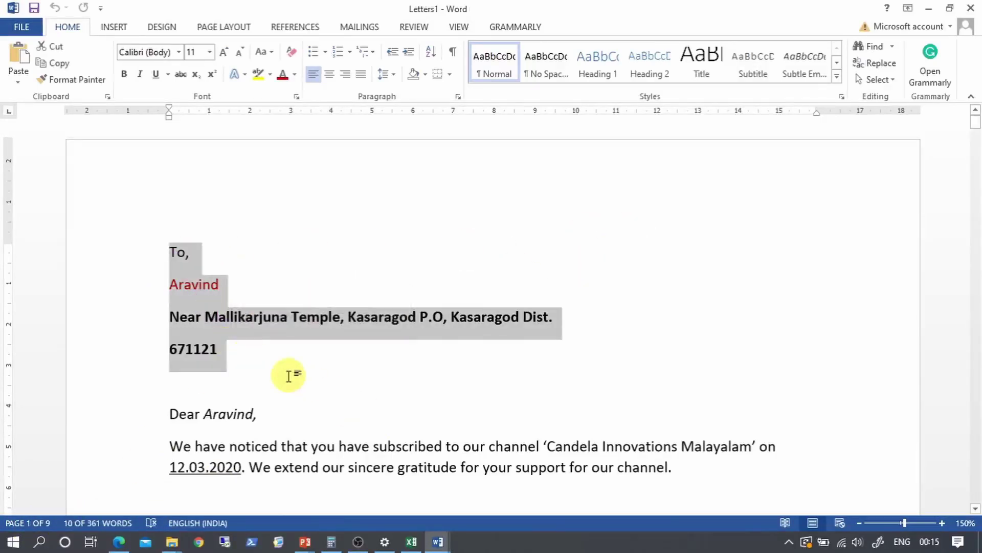
{"action": "scroll", "coordinate": [299, 374], "scroll_direction": "down", "scroll_amount": 1}
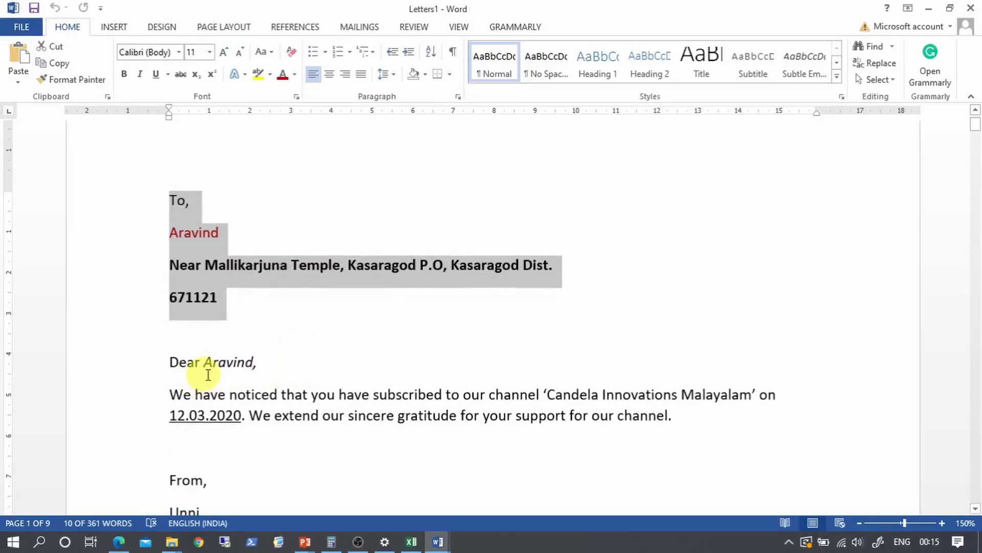
{"action": "left_click_drag", "start_coordinate": [165, 424], "coordinate": [241, 416]}
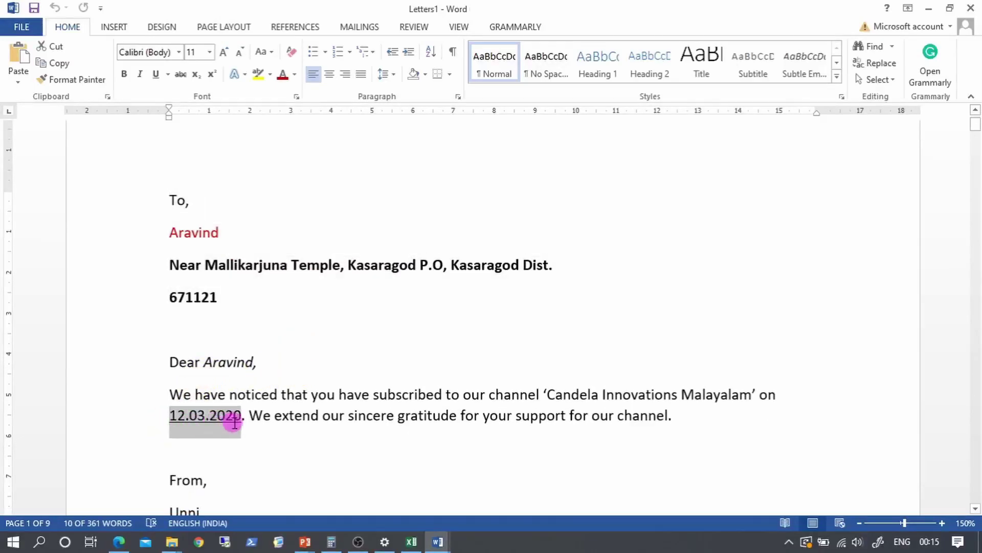
{"action": "scroll", "coordinate": [277, 446], "scroll_direction": "down", "scroll_amount": 1}
{"action": "scroll", "coordinate": [279, 445], "scroll_direction": "down", "scroll_amount": 4}
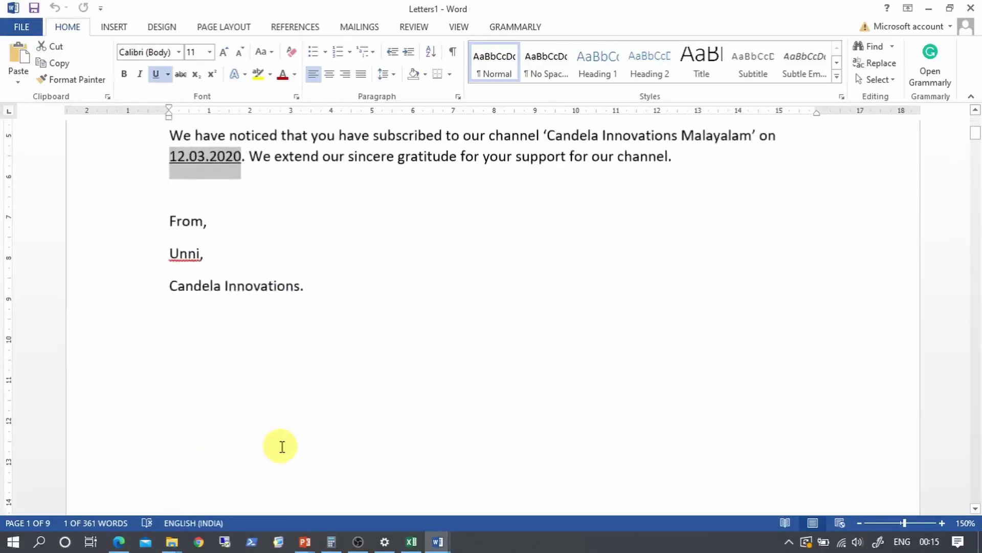
{"action": "scroll", "coordinate": [281, 448], "scroll_direction": "down", "scroll_amount": 12}
{"action": "scroll", "coordinate": [287, 445], "scroll_direction": "down", "scroll_amount": 1}
{"action": "scroll", "coordinate": [294, 444], "scroll_direction": "down", "scroll_amount": 5}
{"action": "scroll", "coordinate": [292, 443], "scroll_direction": "down", "scroll_amount": 3}
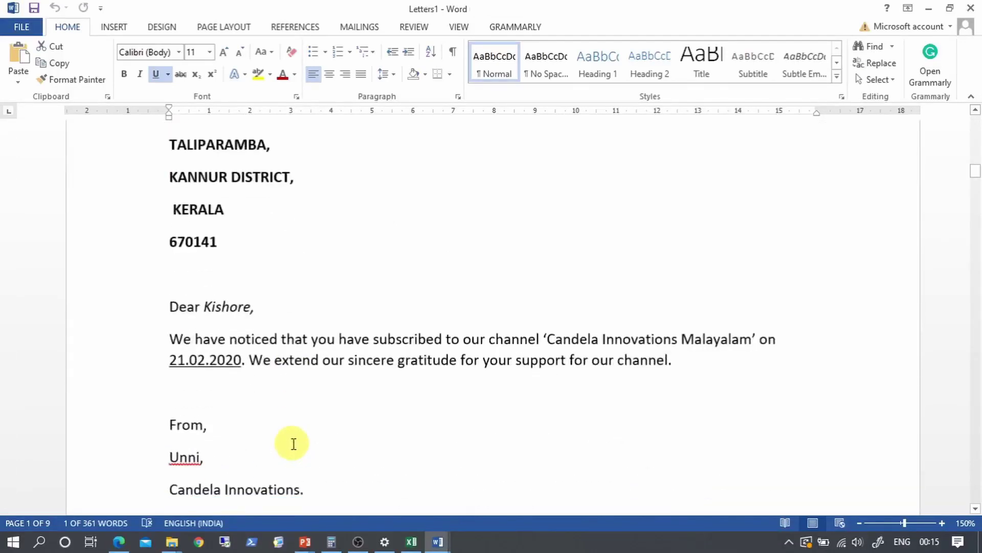
{"action": "scroll", "coordinate": [292, 443], "scroll_direction": "up", "scroll_amount": 1}
{"action": "left_click_drag", "start_coordinate": [170, 163], "coordinate": [226, 174]}
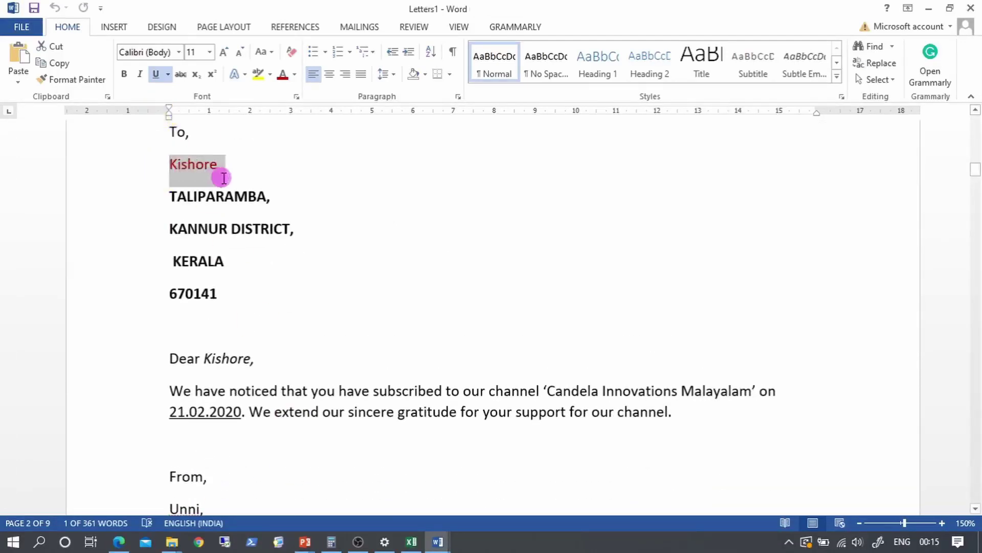
{"action": "mouse_move", "coordinate": [177, 197]}
{"action": "left_mouse_down"}
{"action": "mouse_move", "coordinate": [210, 271]}
{"action": "mouse_move", "coordinate": [171, 293]}
{"action": "left_mouse_up"}
{"action": "left_click_drag", "start_coordinate": [170, 413], "coordinate": [241, 415]}
{"action": "scroll", "coordinate": [355, 438], "scroll_direction": "down", "scroll_amount": 6}
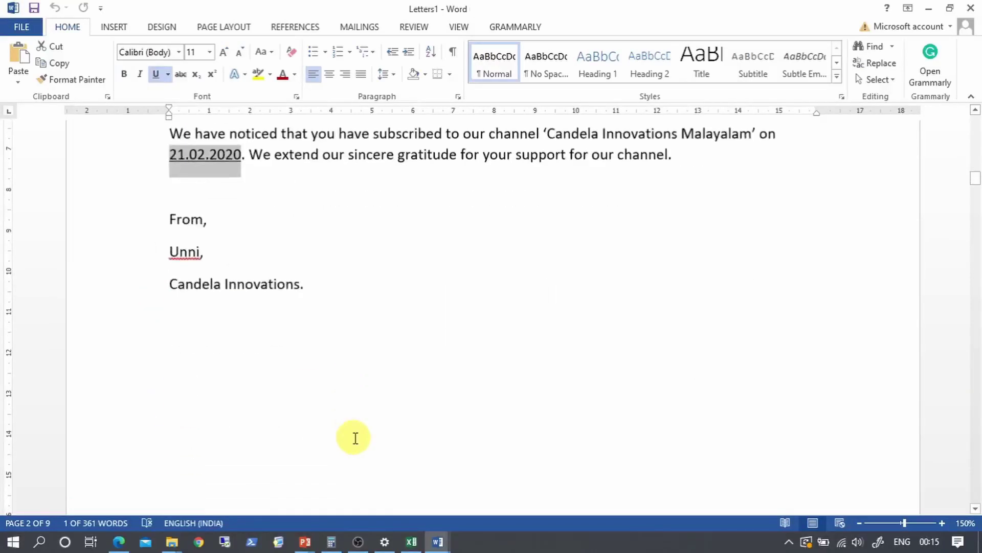
{"action": "scroll", "coordinate": [355, 438], "scroll_direction": "down", "scroll_amount": 6}
{"action": "scroll", "coordinate": [355, 437], "scroll_direction": "down", "scroll_amount": 6}
{"action": "scroll", "coordinate": [358, 437], "scroll_direction": "down", "scroll_amount": 6}
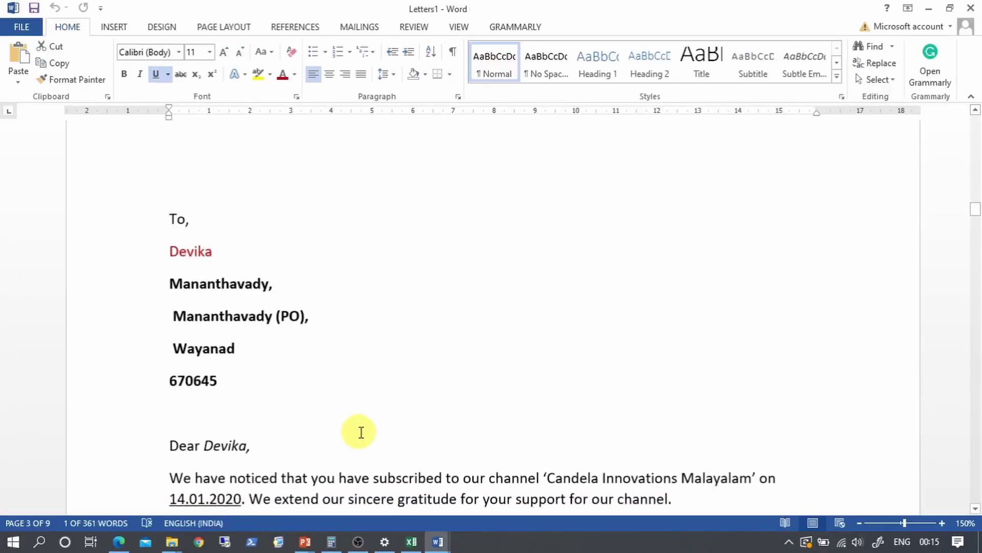
{"action": "scroll", "coordinate": [358, 437], "scroll_direction": "down", "scroll_amount": 4, "text": "ctrl"}
{"action": "scroll", "coordinate": [360, 435], "scroll_direction": "down", "scroll_amount": 3}
{"action": "scroll", "coordinate": [361, 433], "scroll_direction": "down", "scroll_amount": 3}
{"action": "scroll", "coordinate": [361, 433], "scroll_direction": "down", "scroll_amount": 3}
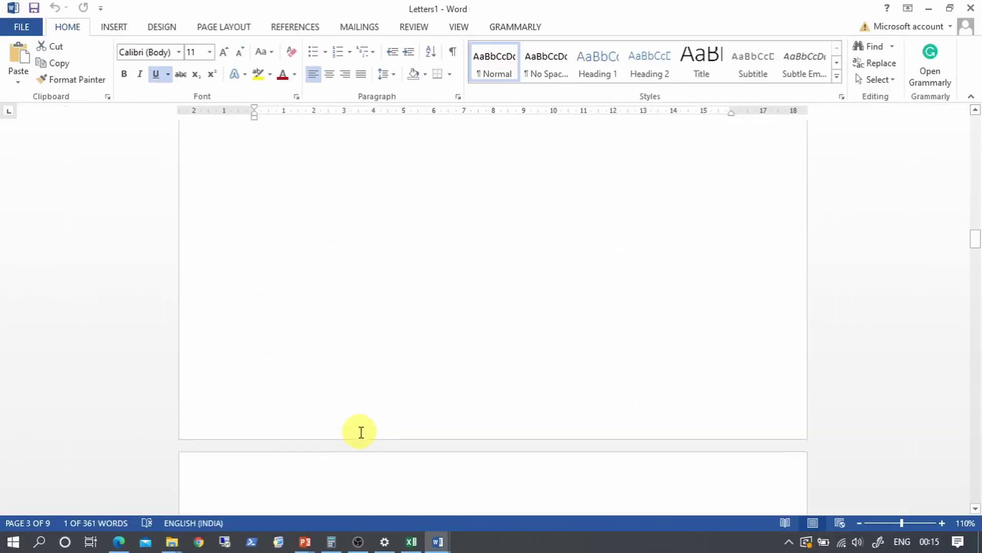
{"action": "scroll", "coordinate": [361, 433], "scroll_direction": "down", "scroll_amount": 3}
{"action": "scroll", "coordinate": [361, 432], "scroll_direction": "down", "scroll_amount": 3}
{"action": "scroll", "coordinate": [361, 433], "scroll_direction": "down", "scroll_amount": 1}
{"action": "scroll", "coordinate": [361, 432], "scroll_direction": "down", "scroll_amount": 3}
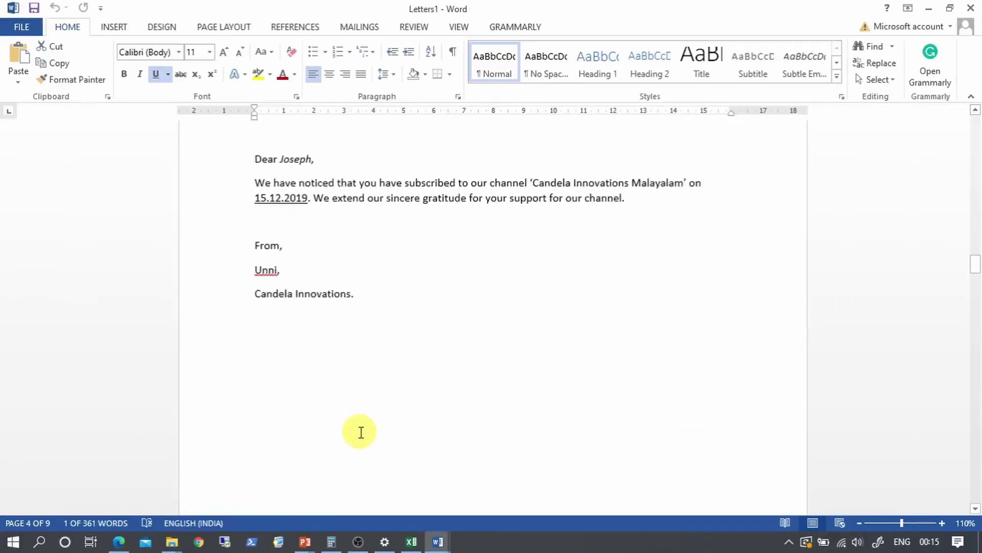
{"action": "scroll", "coordinate": [361, 432], "scroll_direction": "down", "scroll_amount": 3}
{"action": "scroll", "coordinate": [362, 431], "scroll_direction": "down", "scroll_amount": 3}
{"action": "scroll", "coordinate": [362, 431], "scroll_direction": "down", "scroll_amount": 3}
{"action": "scroll", "coordinate": [362, 431], "scroll_direction": "up", "scroll_amount": 1}
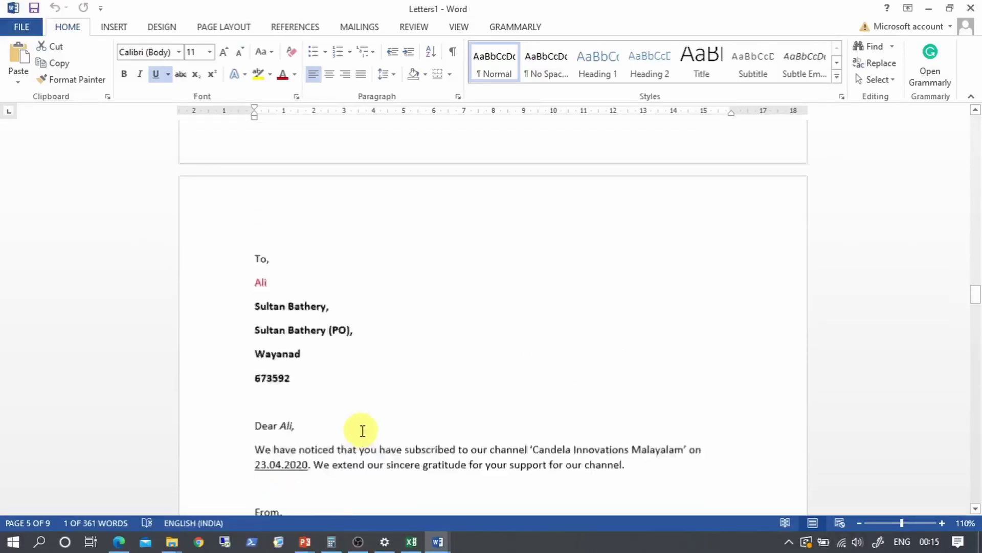
{"action": "scroll", "coordinate": [362, 430], "scroll_direction": "down", "scroll_amount": 5}
{"action": "scroll", "coordinate": [363, 431], "scroll_direction": "down", "scroll_amount": 10}
{"action": "scroll", "coordinate": [362, 431], "scroll_direction": "up", "scroll_amount": 3}
{"action": "scroll", "coordinate": [362, 431], "scroll_direction": "up", "scroll_amount": 5}
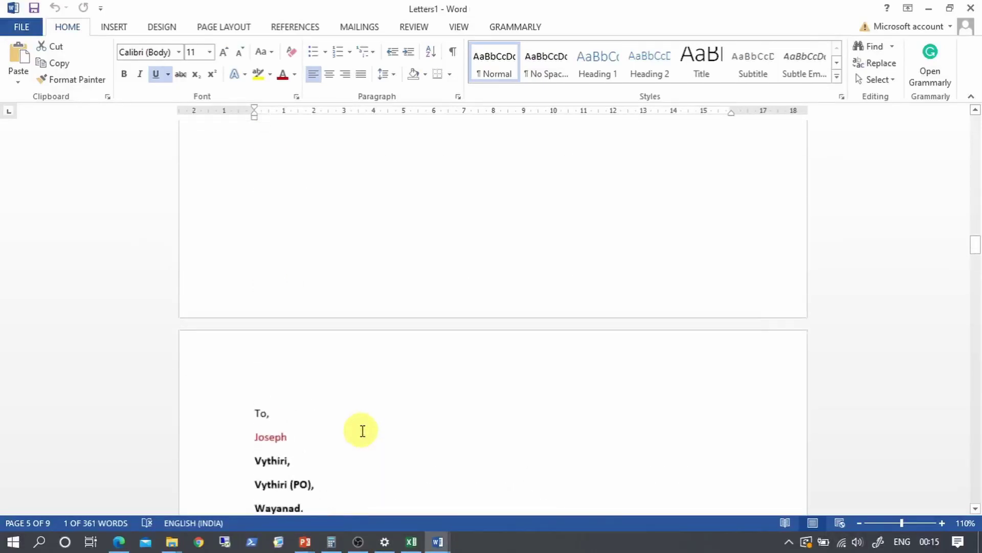
{"action": "scroll", "coordinate": [363, 430], "scroll_direction": "down", "scroll_amount": 10}
{"action": "scroll", "coordinate": [363, 430], "scroll_direction": "down", "scroll_amount": 10}
{"action": "scroll", "coordinate": [363, 431], "scroll_direction": "up", "scroll_amount": 5}
{"action": "scroll", "coordinate": [362, 431], "scroll_direction": "up", "scroll_amount": 3}
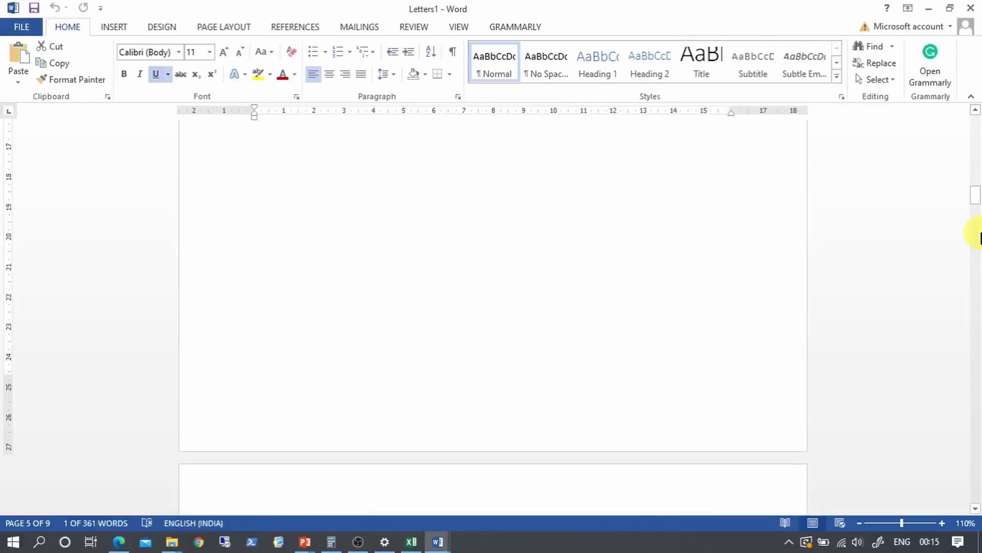
{"action": "left_click_drag", "start_coordinate": [975, 203], "coordinate": [976, 154]}
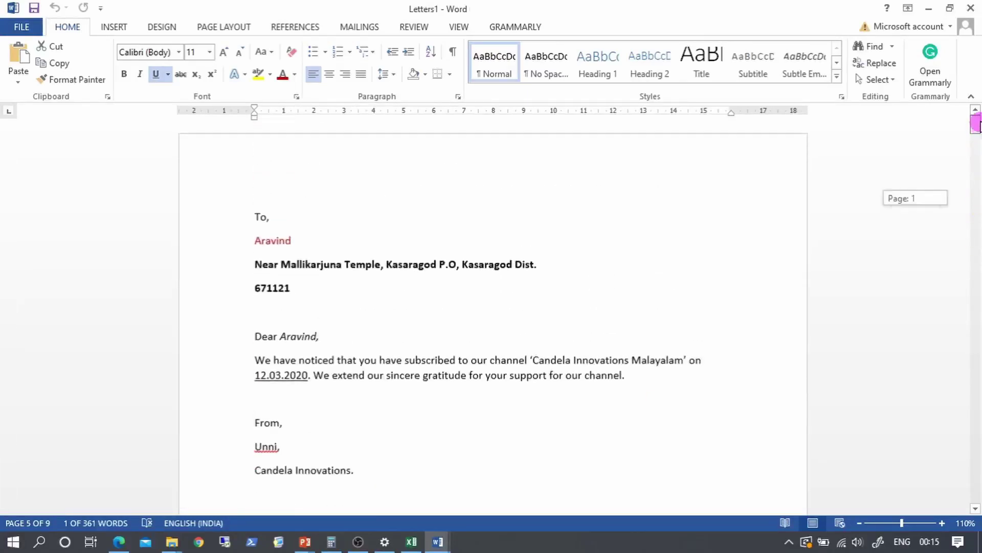
{"action": "left_click", "coordinate": [438, 541]}
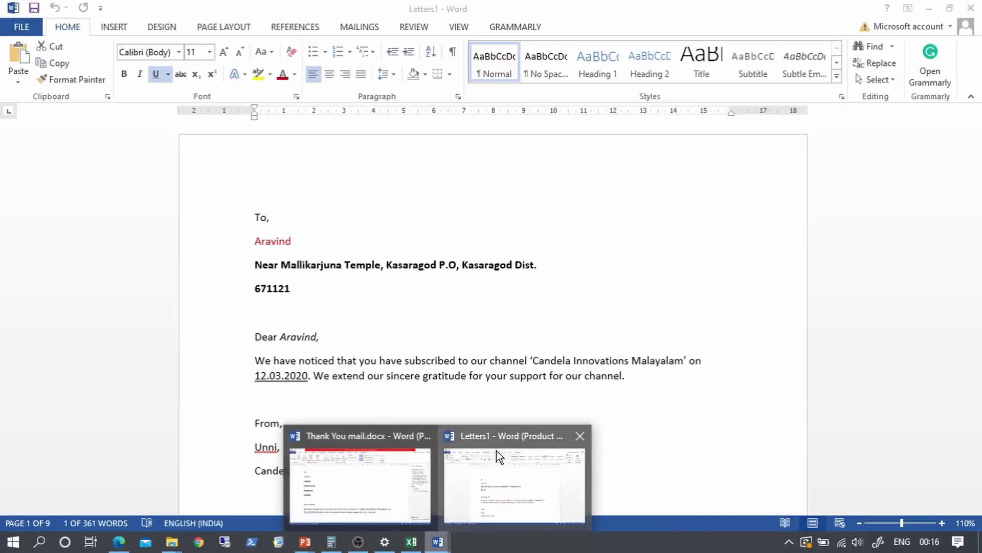
{"action": "left_click", "coordinate": [424, 302]}
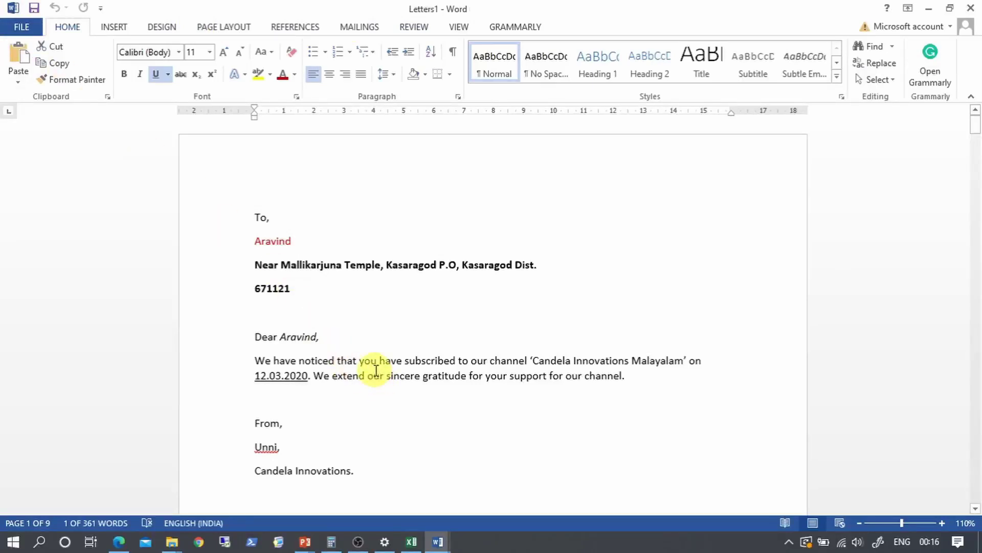
{"action": "scroll", "coordinate": [376, 370], "scroll_direction": "down", "scroll_amount": 3}
{"action": "scroll", "coordinate": [376, 370], "scroll_direction": "down", "scroll_amount": 2}
{"action": "scroll", "coordinate": [376, 369], "scroll_direction": "up", "scroll_amount": 5}
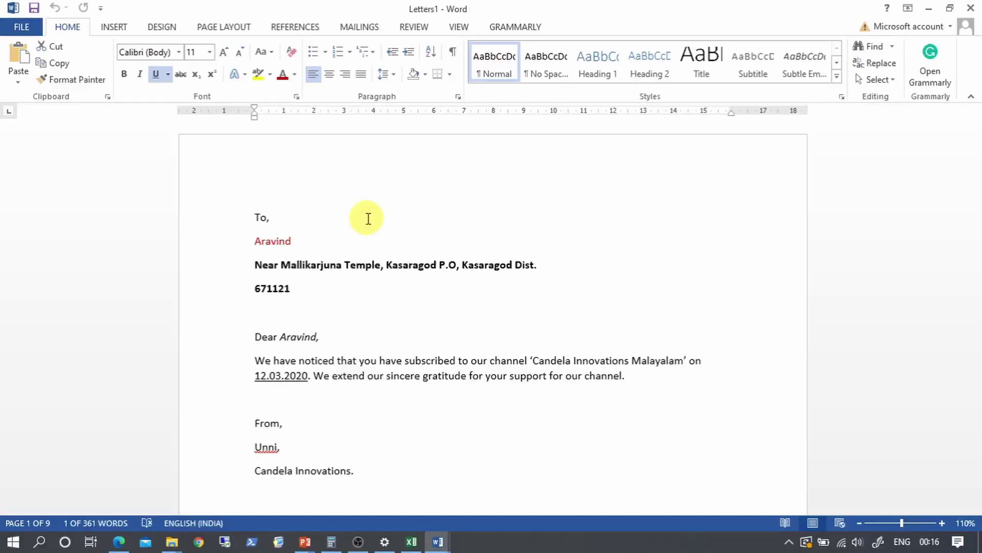
{"action": "mouse_move", "coordinate": [256, 217]}
{"action": "left_mouse_down"}
{"action": "mouse_move", "coordinate": [267, 243]}
{"action": "mouse_move", "coordinate": [351, 318]}
{"action": "left_mouse_up"}
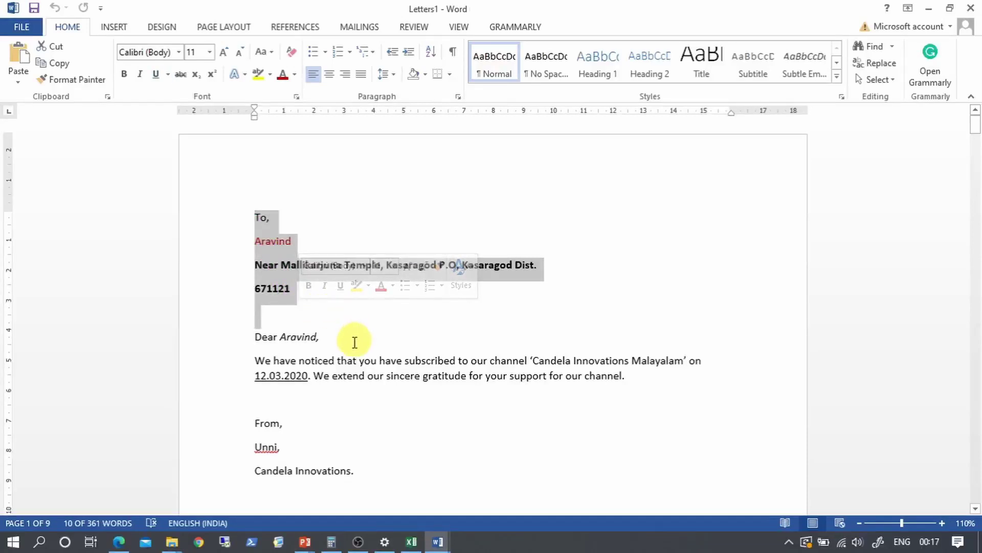
{"action": "left_click", "coordinate": [351, 341]}
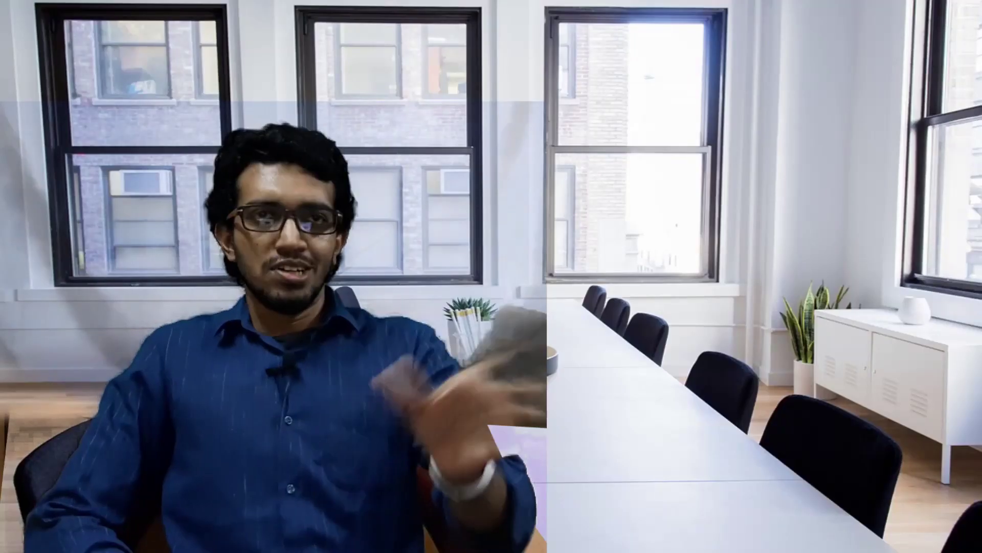